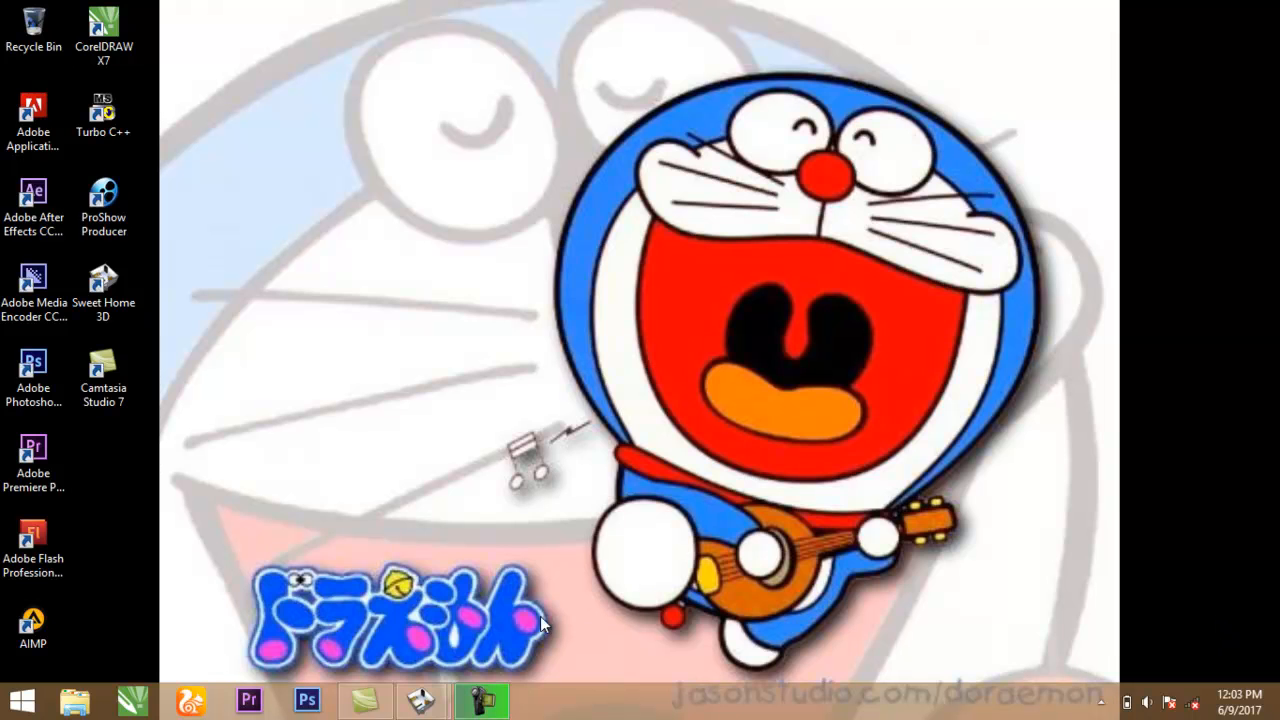
# Step: Switch to the KHINKIN k rumah.sh3d home in Sweet Home 3D and examine the living room's furniture in the 3D view
pyautogui.moveTo(430, 705)
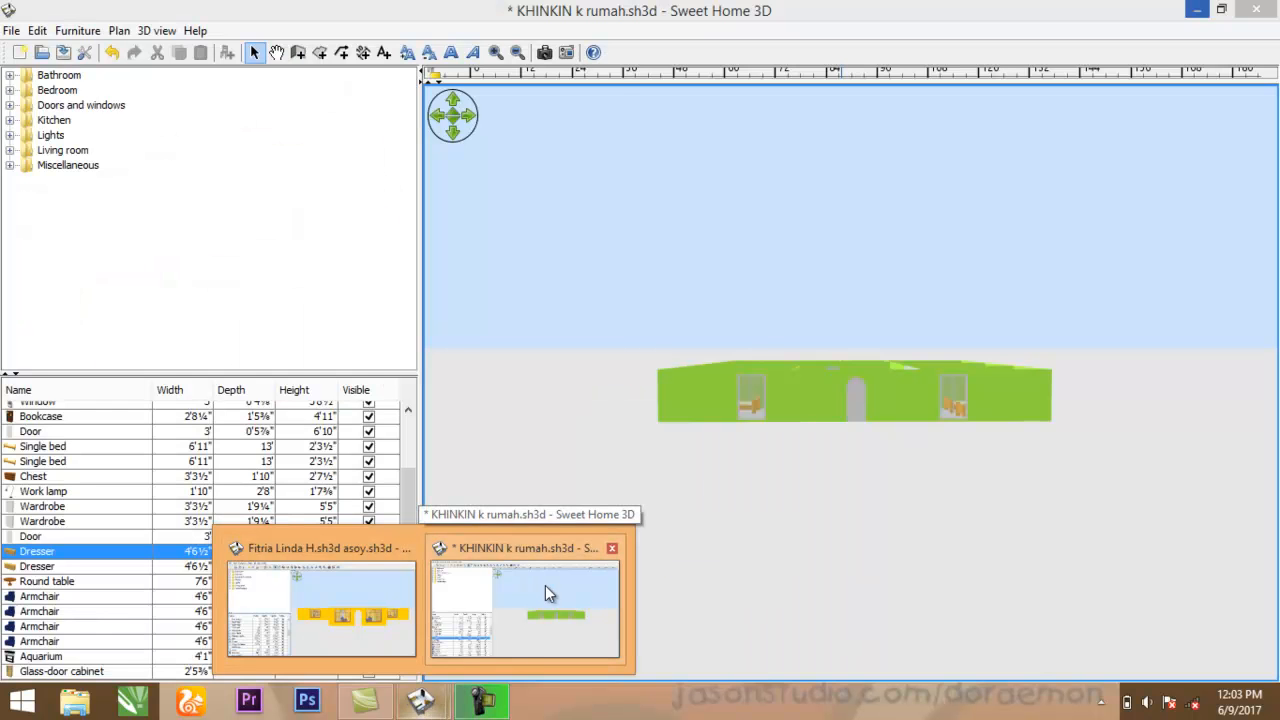
pyautogui.click(545, 585)
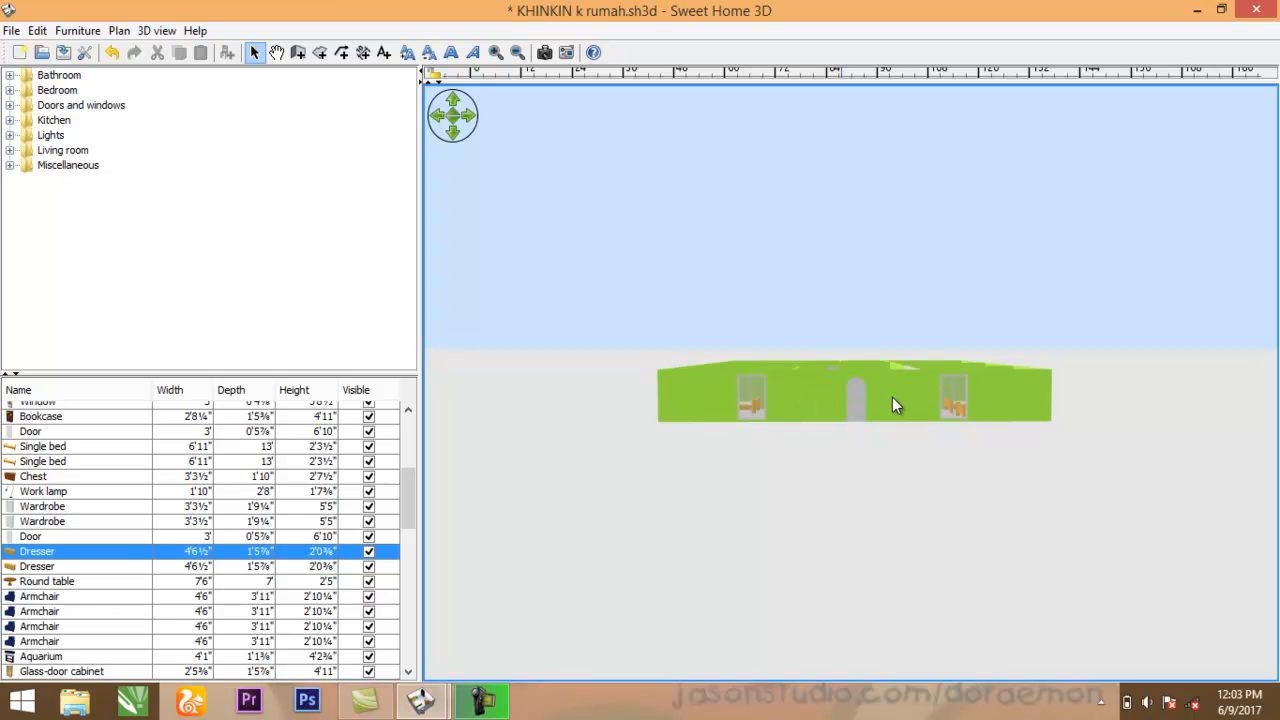
pyautogui.scroll(4, 893, 396)
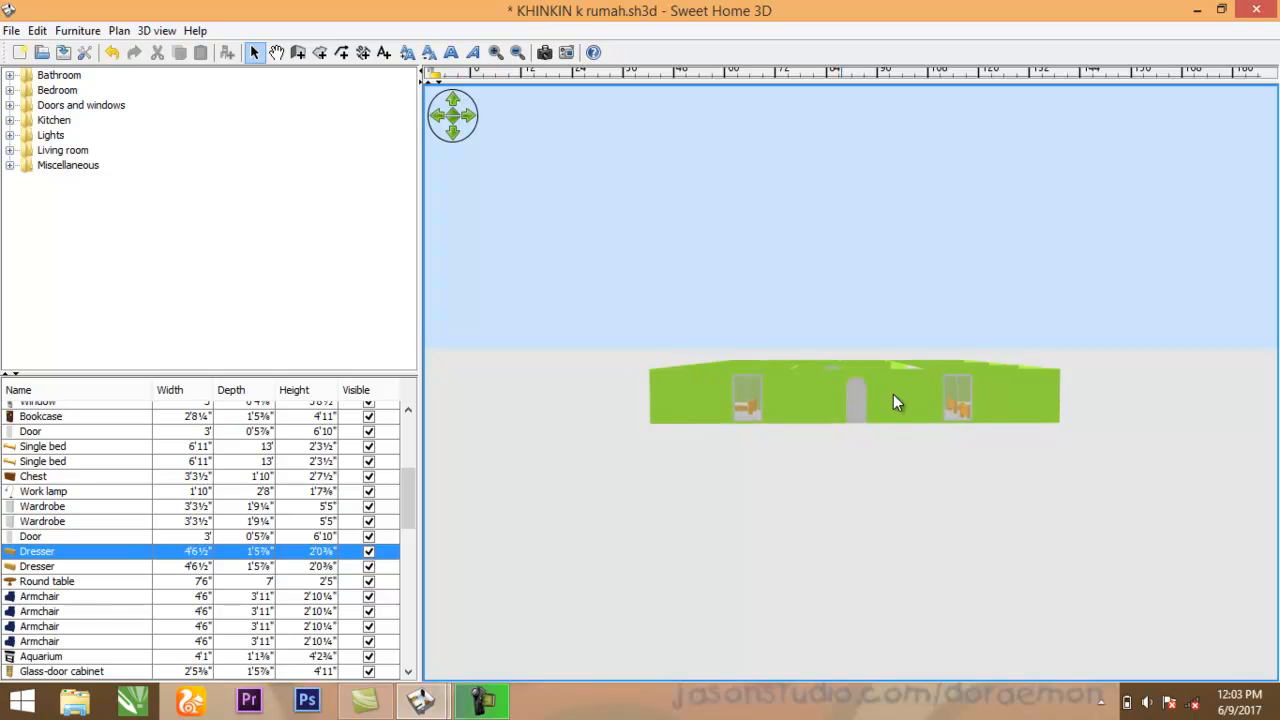
pyautogui.moveTo(892, 448); pyautogui.dragTo(824, 463)
pyautogui.scroll(5, 824, 462)
pyautogui.scroll(6, 824, 460)
pyautogui.moveTo(824, 457); pyautogui.dragTo(1118, 408)
pyautogui.scroll(4, 900, 389)
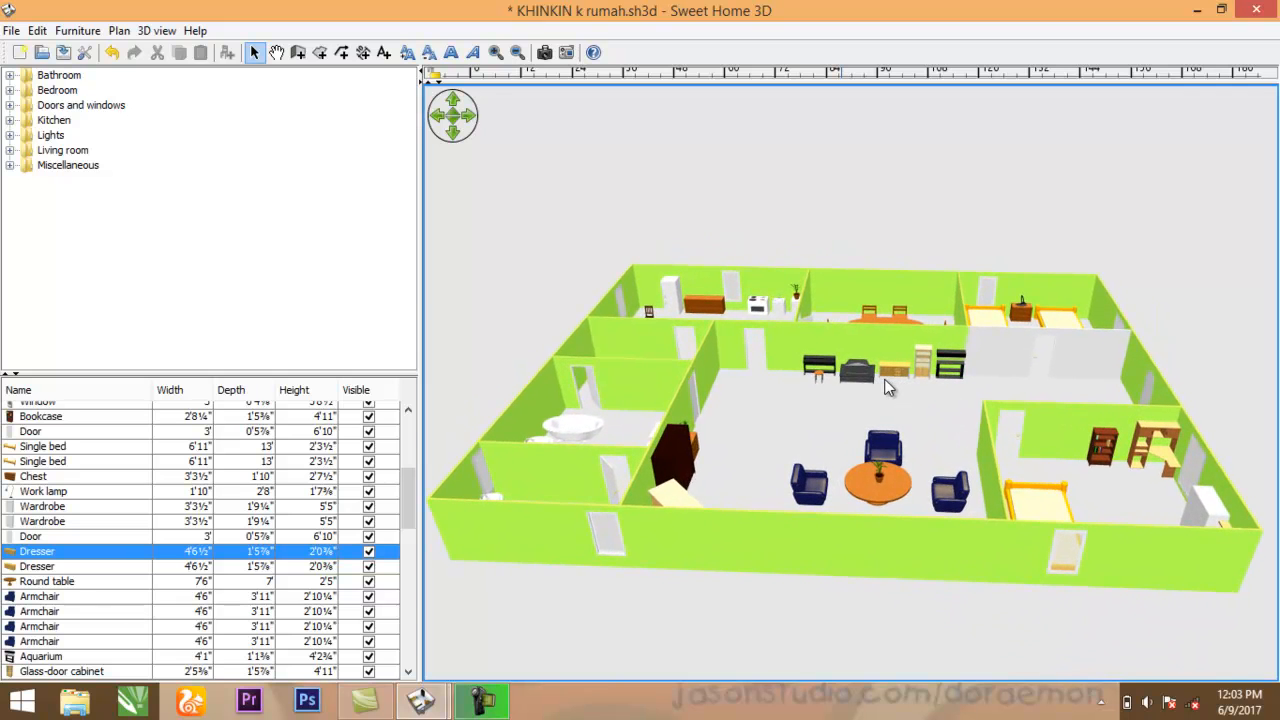
pyautogui.scroll(4, 819, 390)
pyautogui.scroll(4, 819, 390)
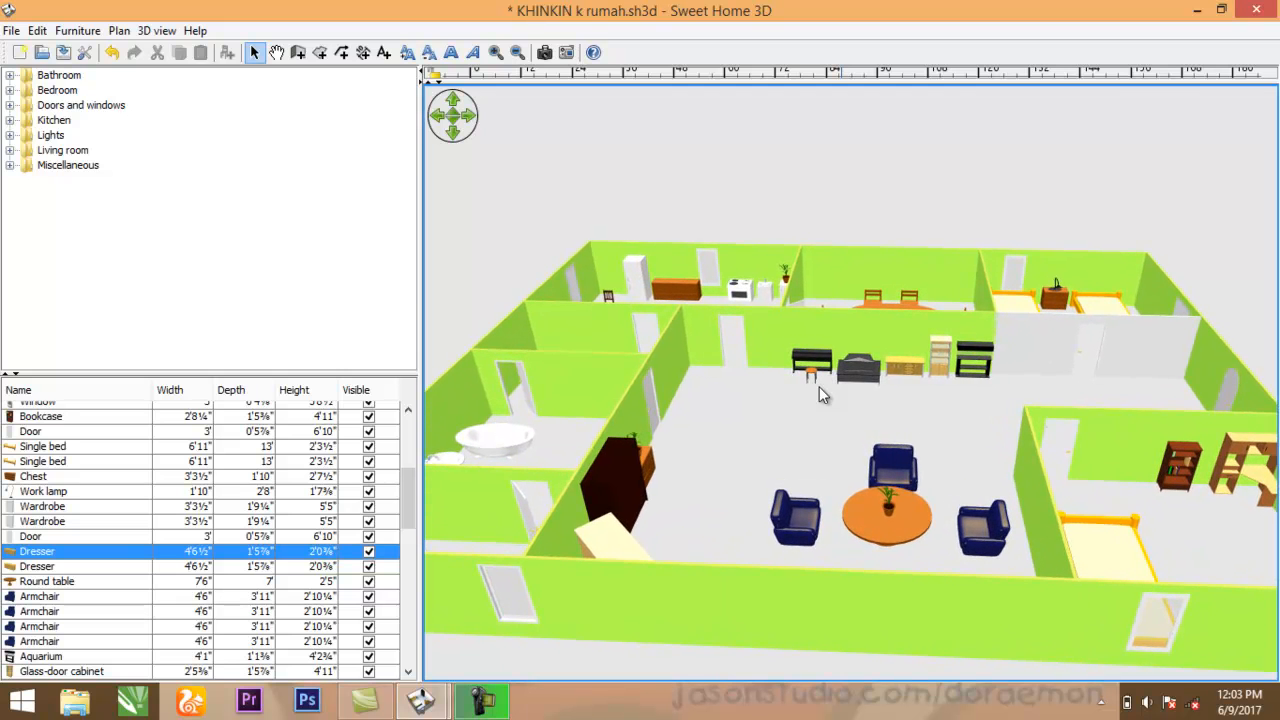
pyautogui.scroll(2, 819, 387)
pyautogui.scroll(1, 819, 386)
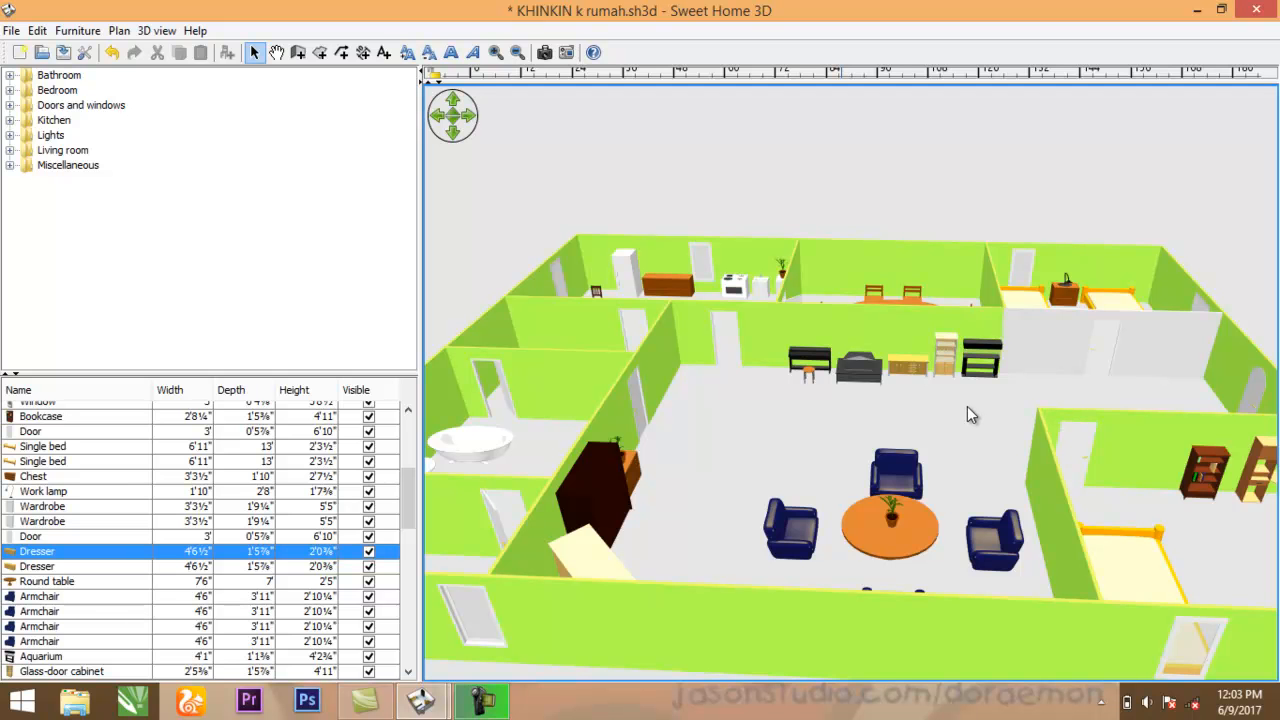
# Step: Examine the single-bed bedroom, the twin-bed bedroom and the dining room from several angles in the 3D view
pyautogui.moveTo(1028, 448); pyautogui.dragTo(672, 479)
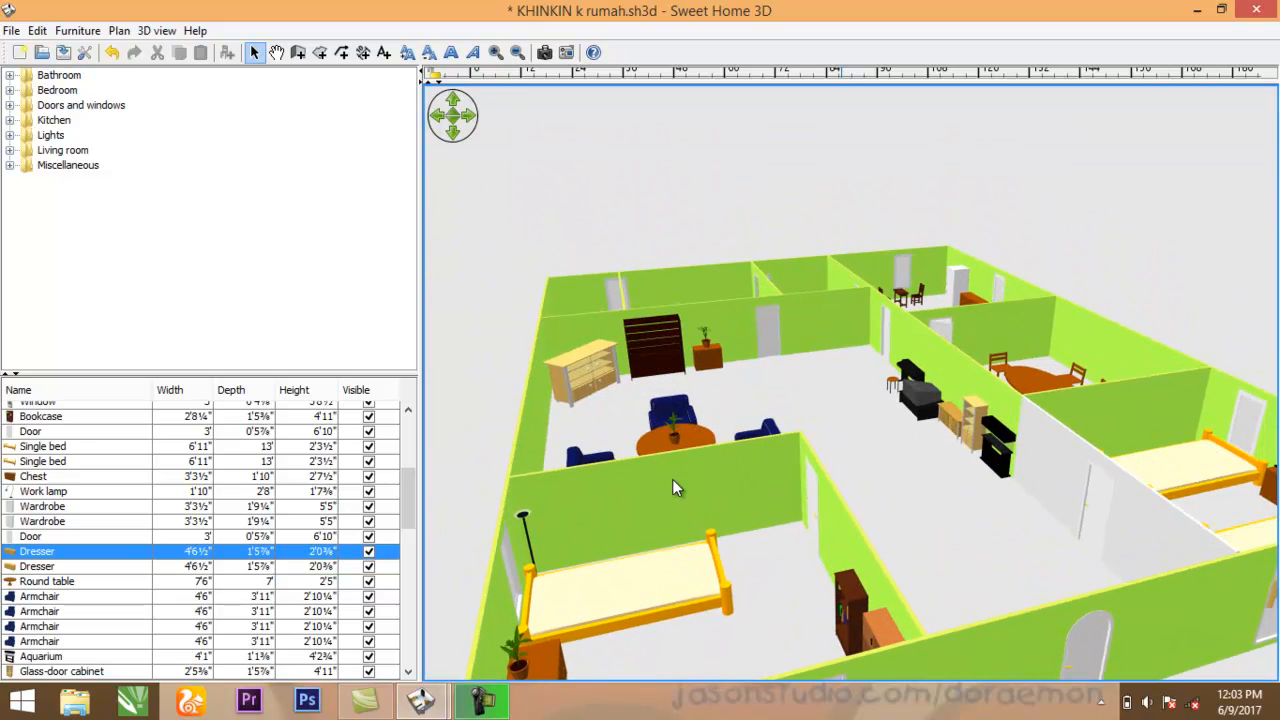
pyautogui.moveTo(695, 558); pyautogui.dragTo(718, 708)
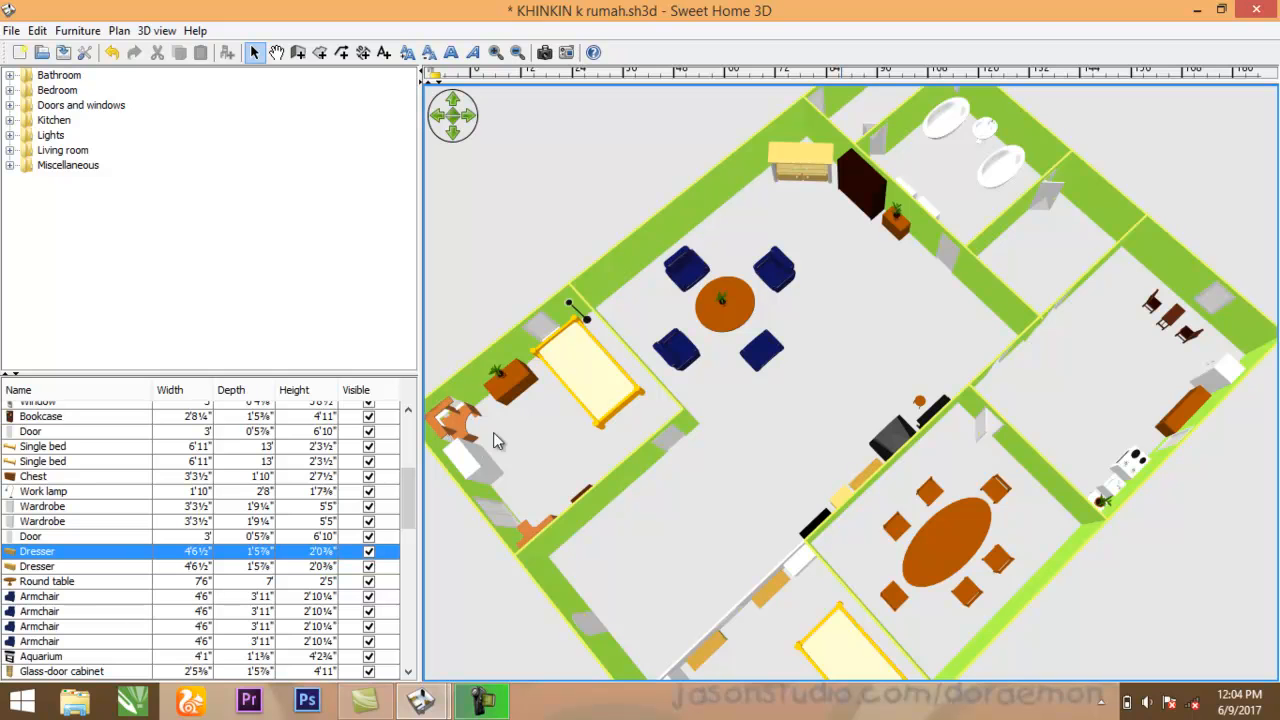
pyautogui.moveTo(575, 441); pyautogui.dragTo(572, 320)
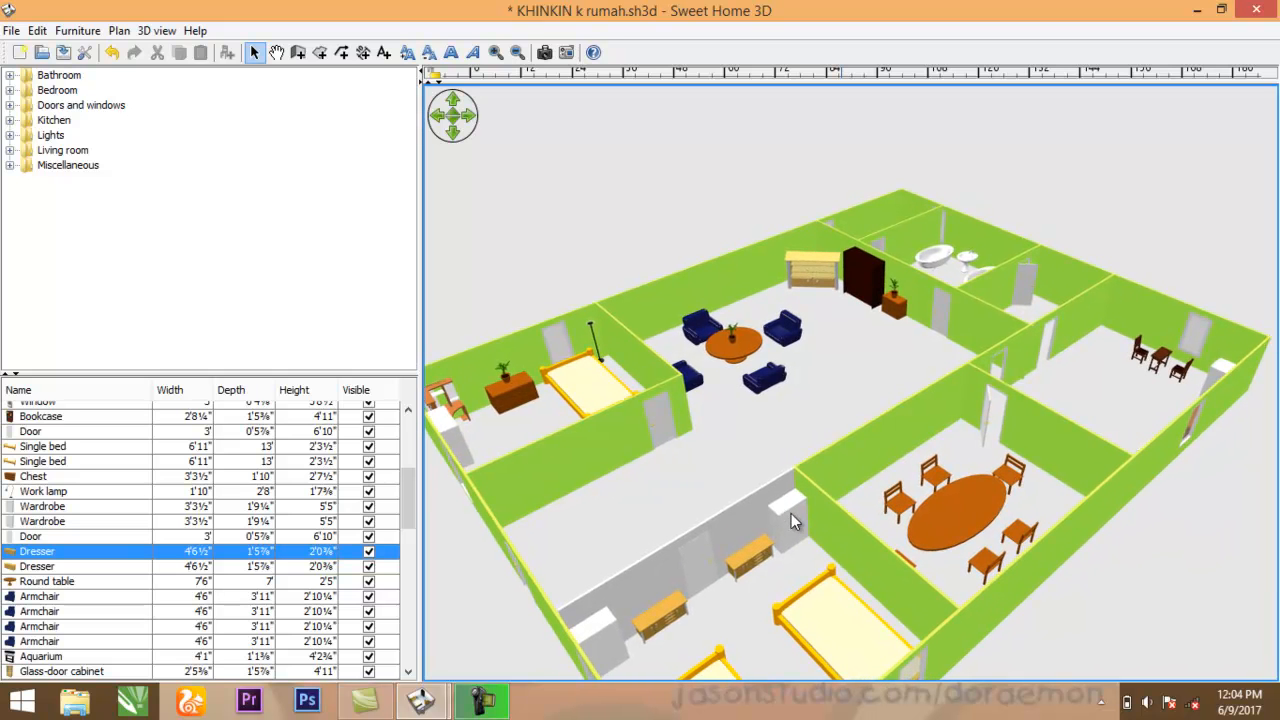
pyautogui.moveTo(823, 577); pyautogui.dragTo(1040, 573)
pyautogui.moveTo(1082, 527); pyautogui.dragTo(1041, 552)
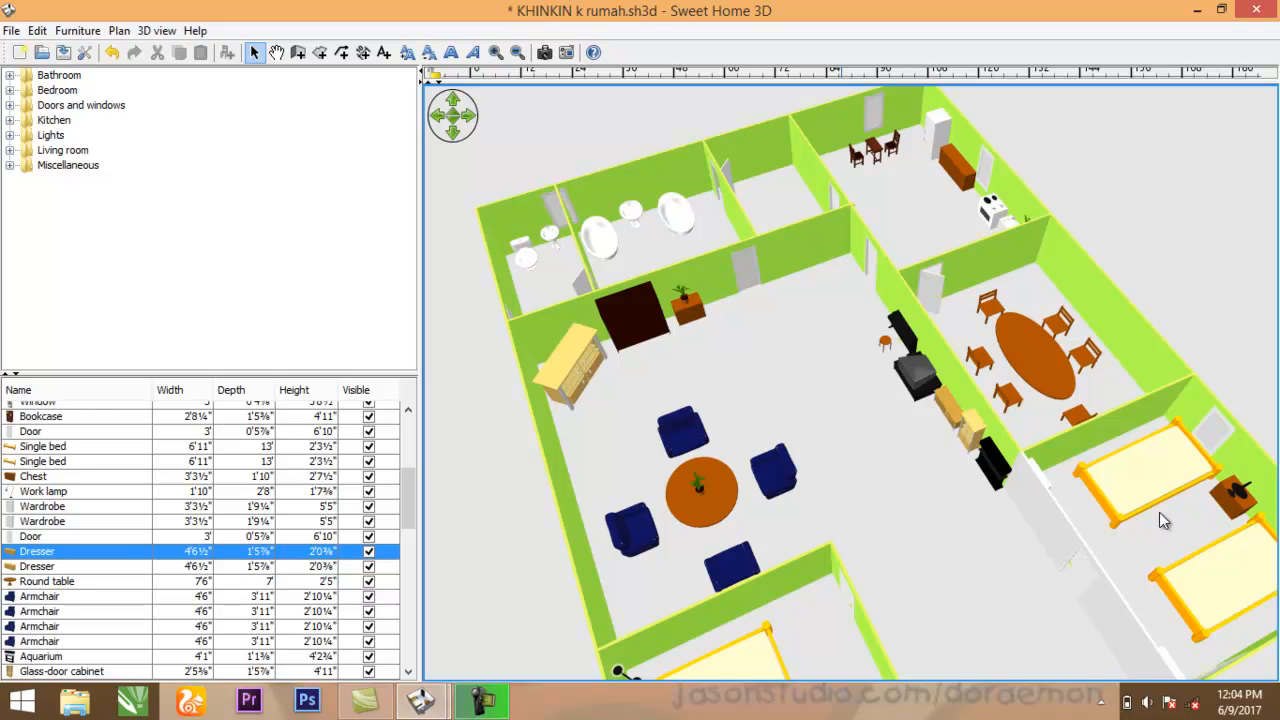
pyautogui.moveTo(1002, 542); pyautogui.dragTo(957, 561)
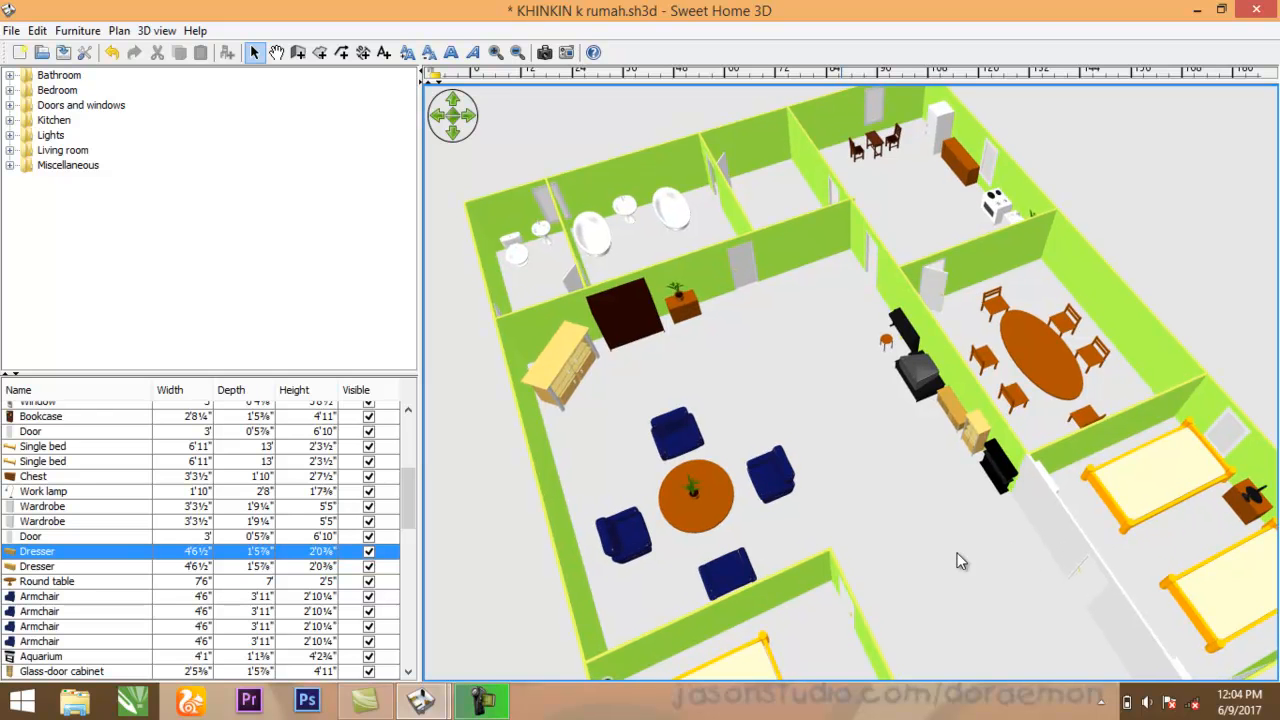
pyautogui.moveTo(1019, 497); pyautogui.dragTo(1107, 549)
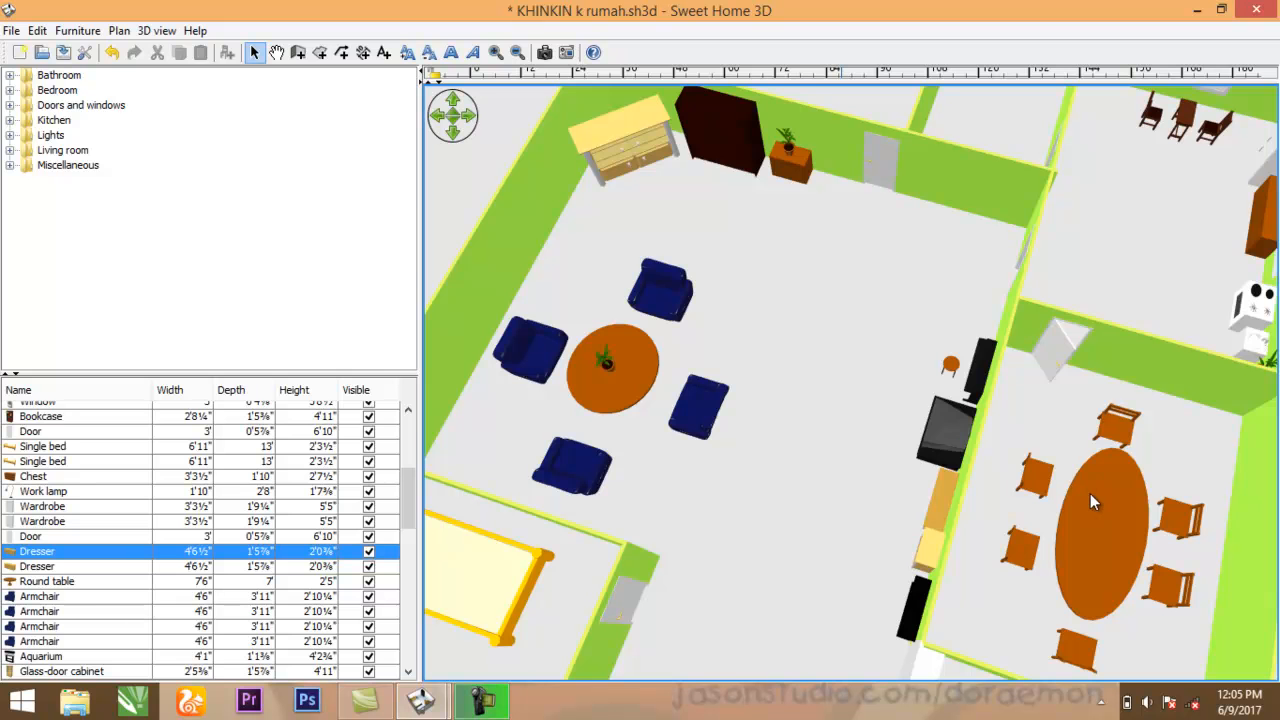
pyautogui.moveTo(1102, 470); pyautogui.dragTo(1187, 478)
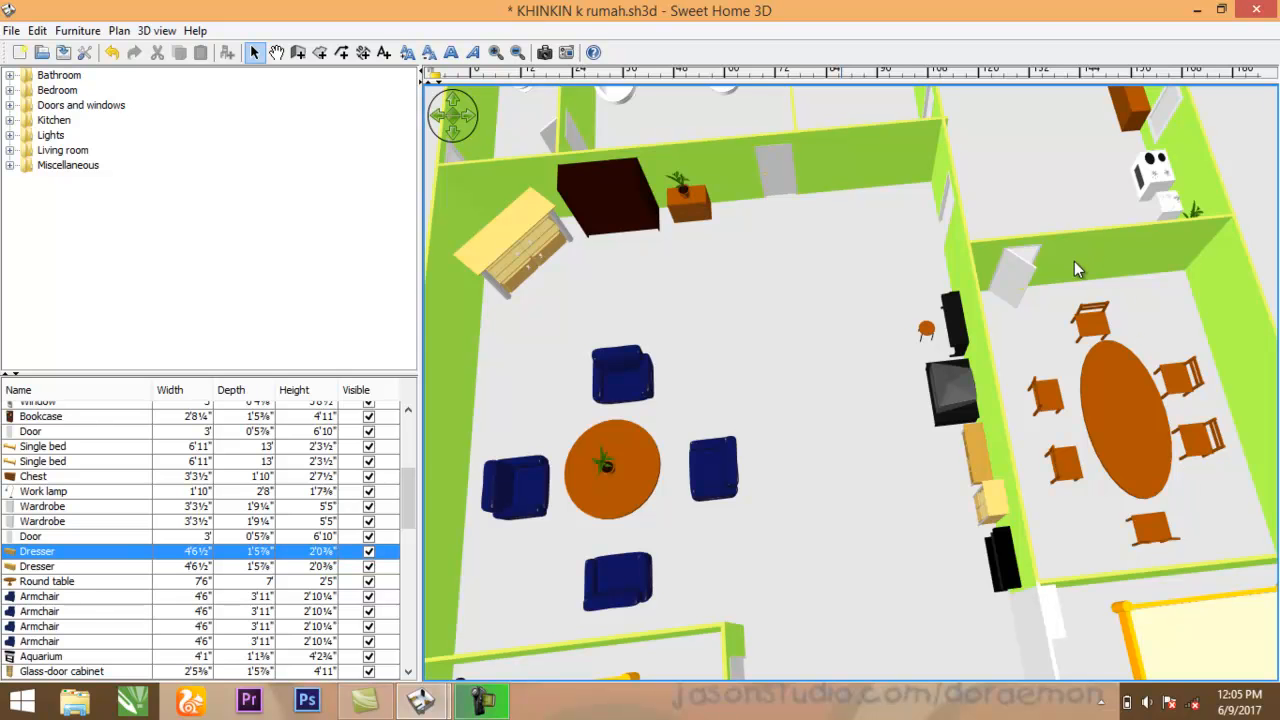
# Step: Examine the kitchen, the small empty room and the bathrooms at the back of the house from above
pyautogui.scroll(-5, 1074, 264)
pyautogui.scroll(-4, 1063, 272)
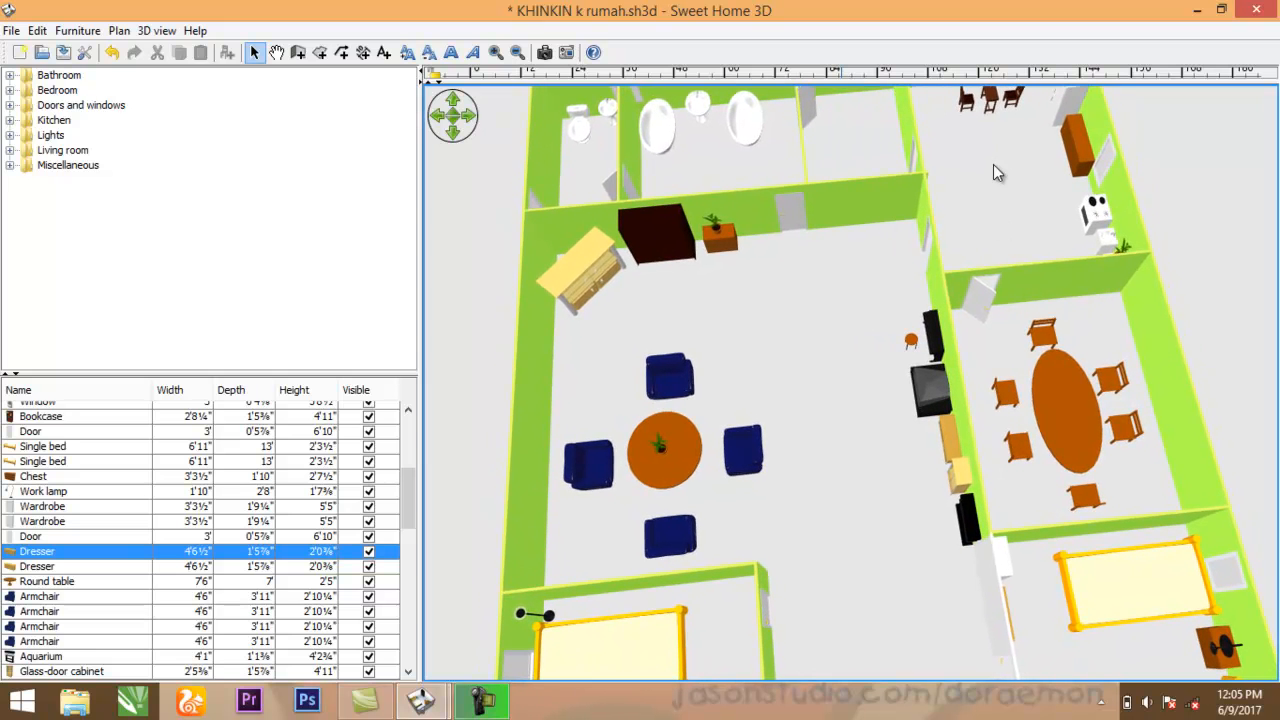
pyautogui.scroll(1, 1032, 216)
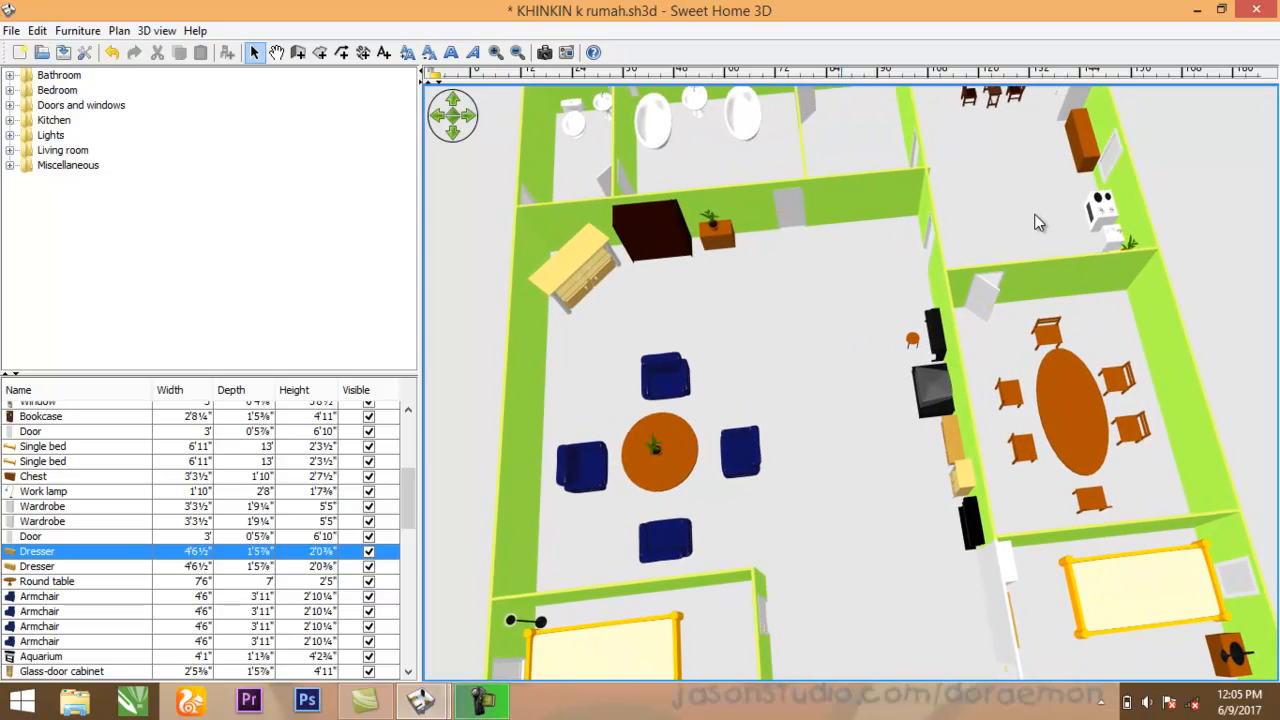
pyautogui.scroll(-2, 1033, 222)
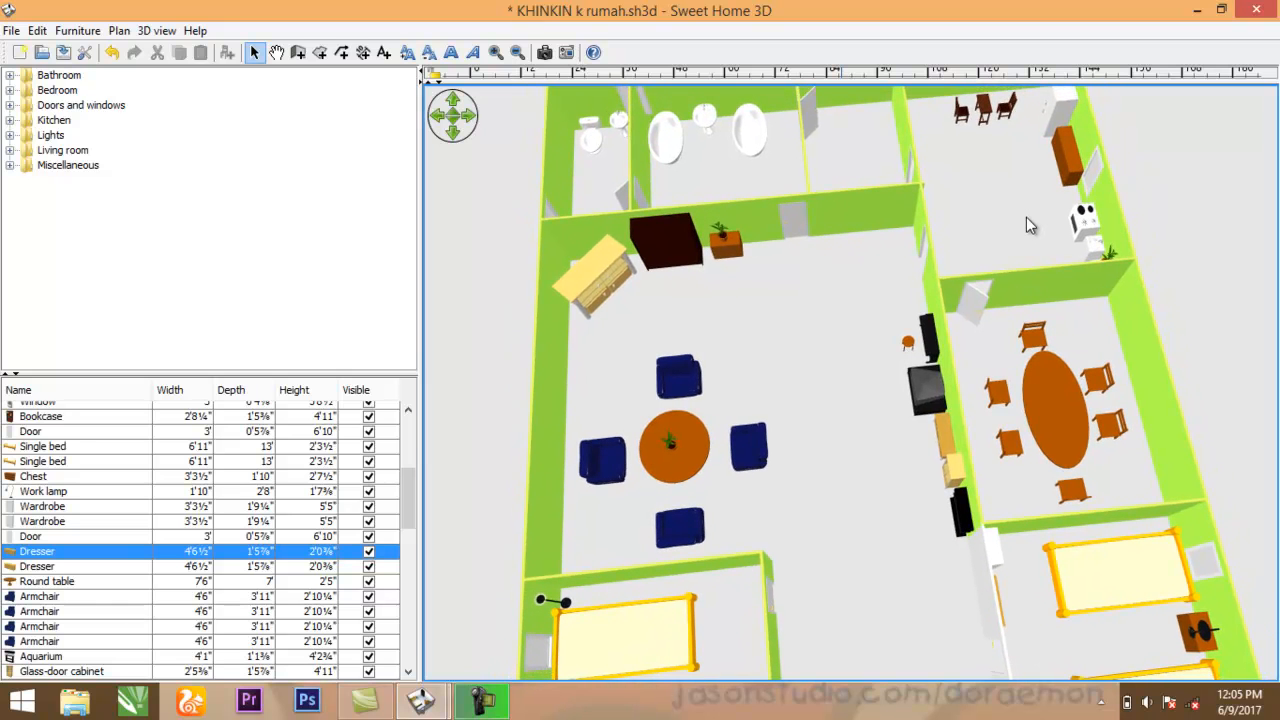
pyautogui.scroll(-2, 1018, 157)
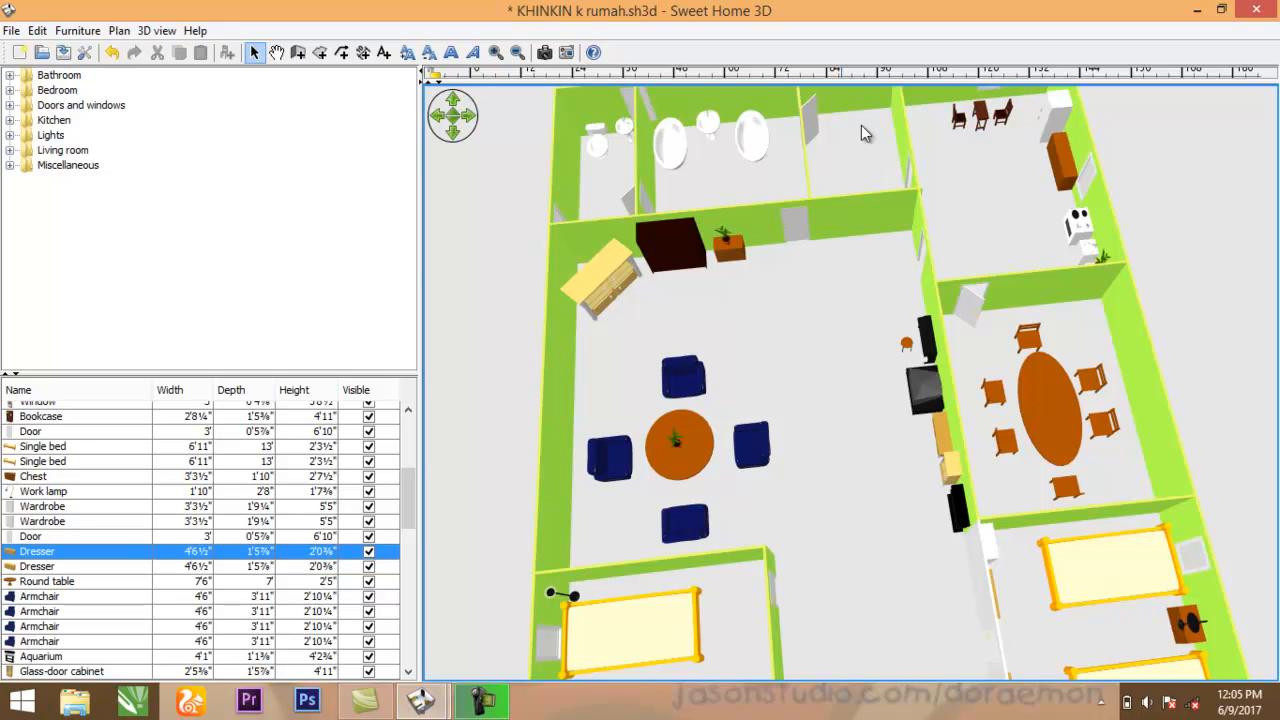
pyautogui.scroll(4, 833, 126)
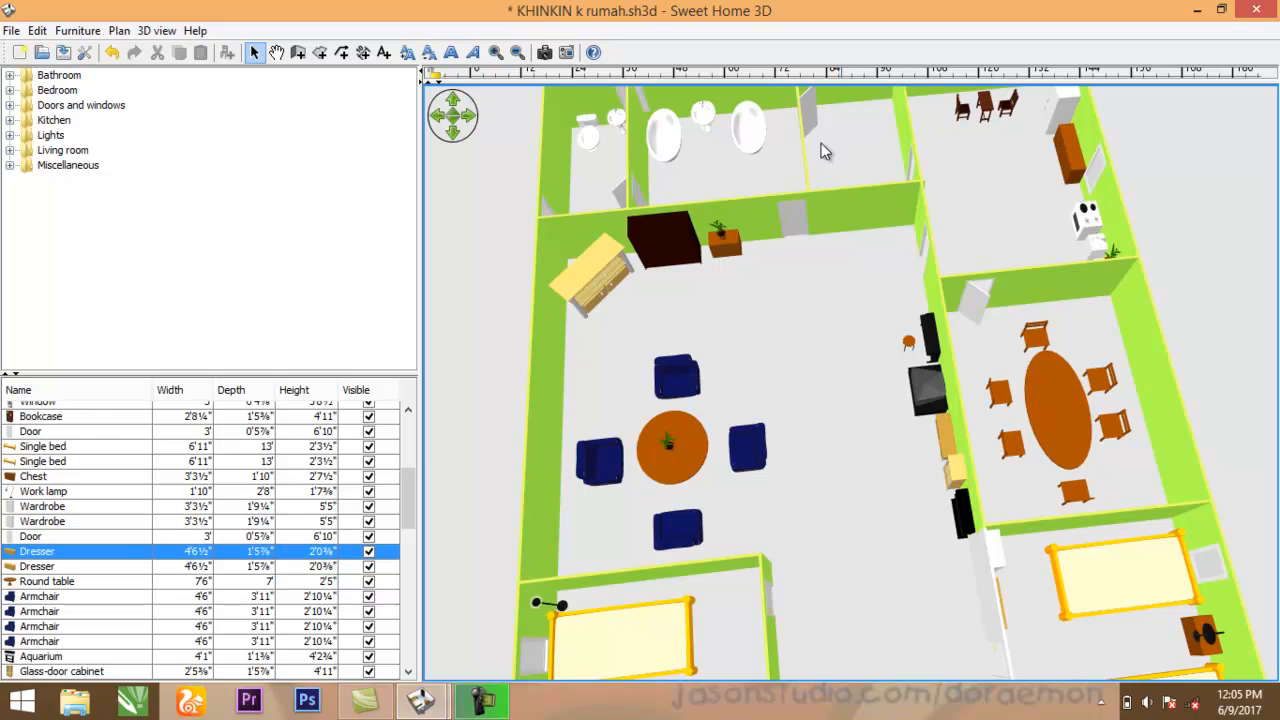
pyautogui.scroll(2, 716, 146)
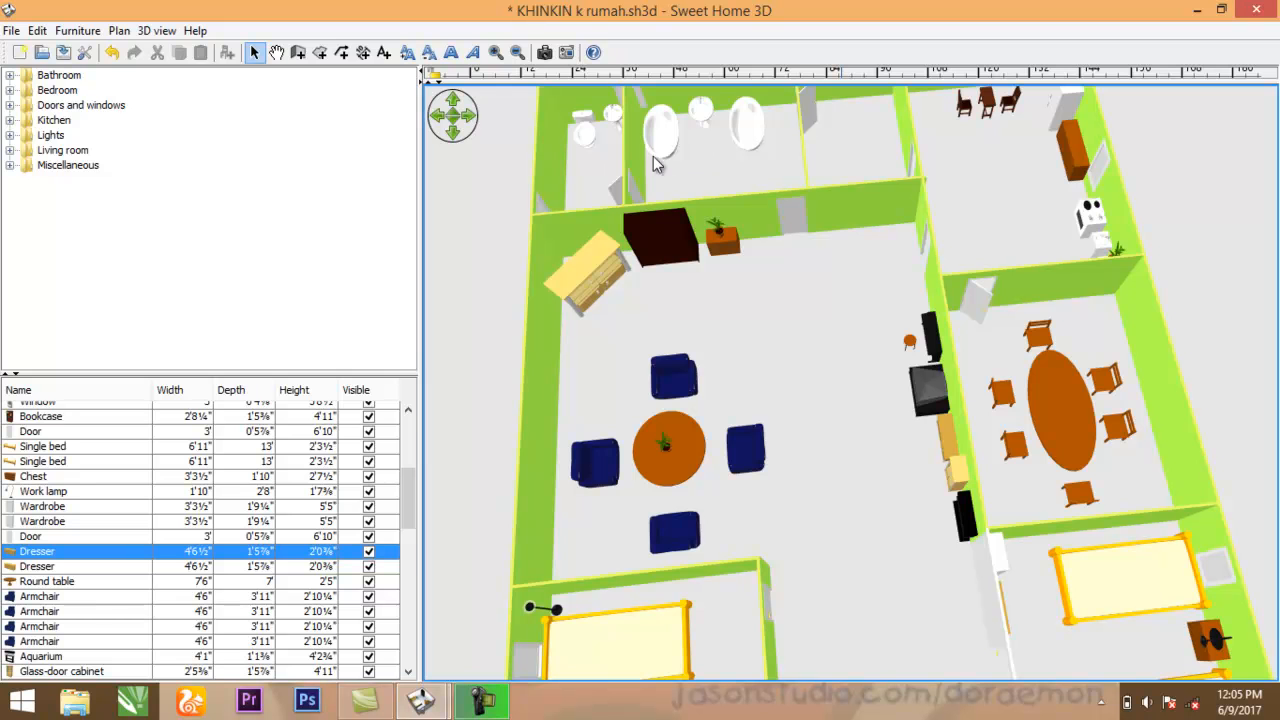
pyautogui.scroll(-5, 668, 156)
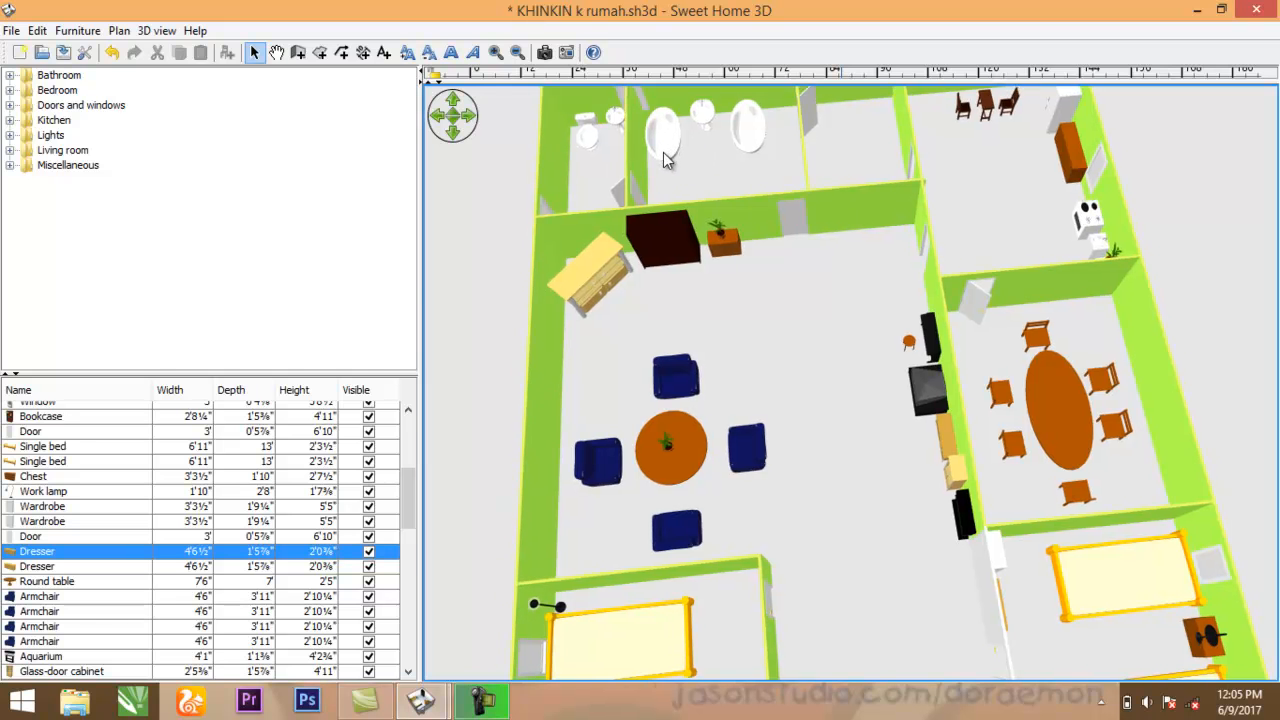
pyautogui.scroll(-5, 672, 133)
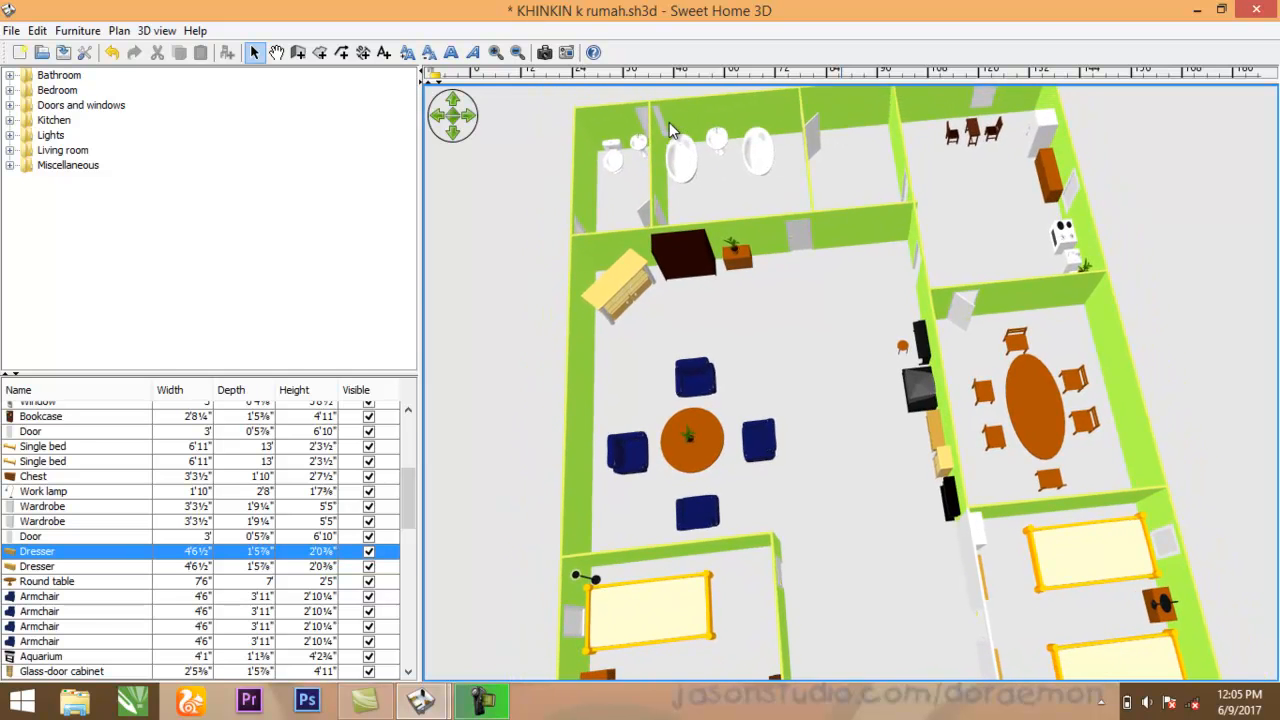
# Step: Examine the whole house from the front at a low angle, including the entrance door and front windows
pyautogui.moveTo(714, 424); pyautogui.dragTo(739, 389)
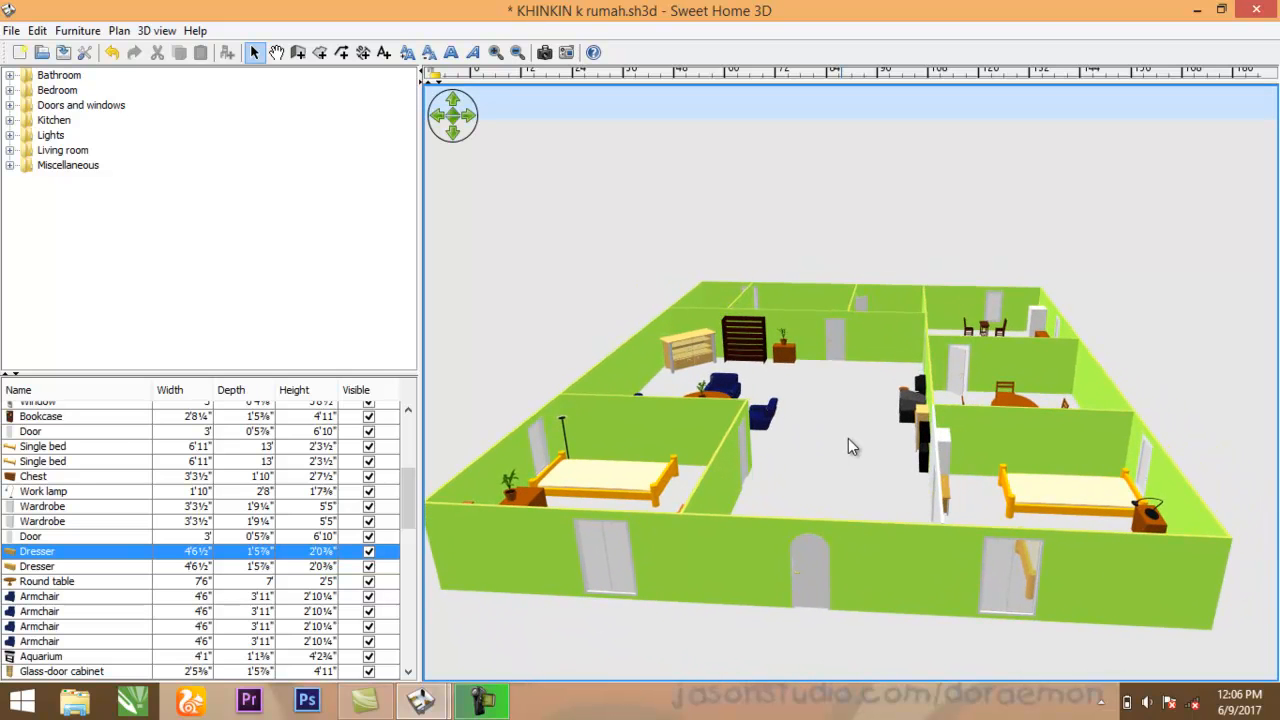
pyautogui.scroll(2, 848, 438)
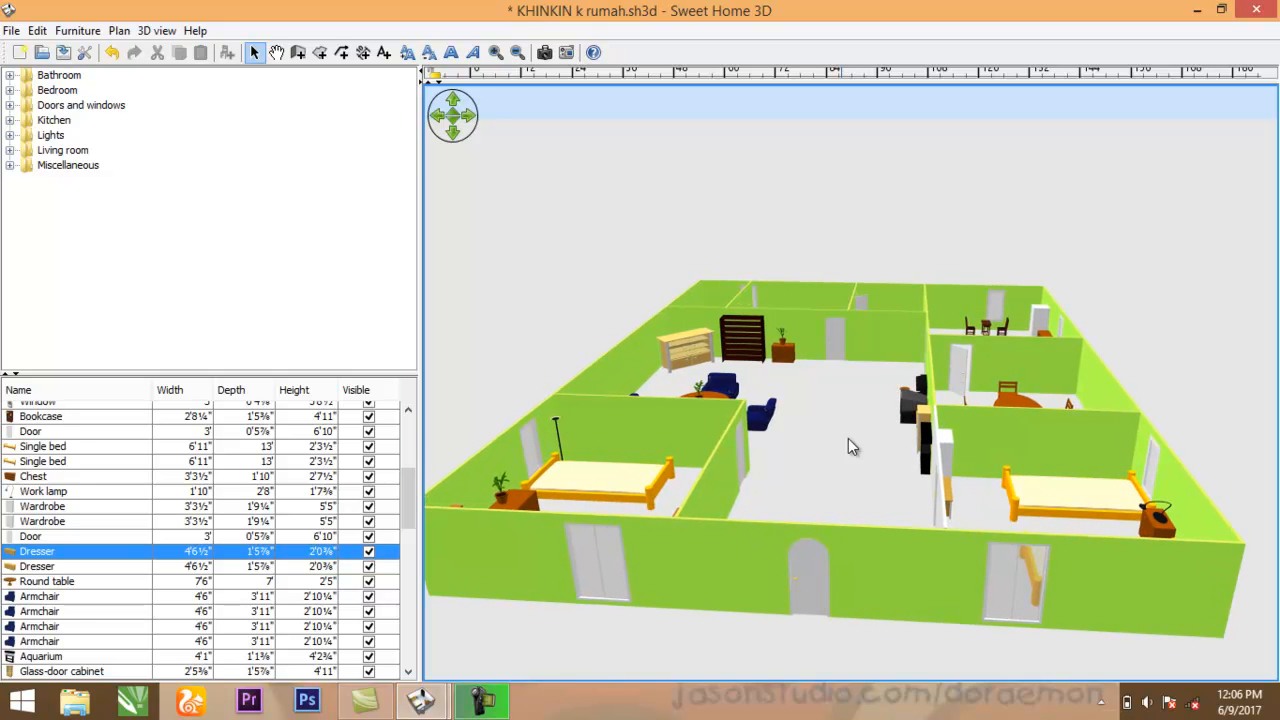
pyautogui.scroll(-3, 848, 438)
pyautogui.scroll(-3, 848, 432)
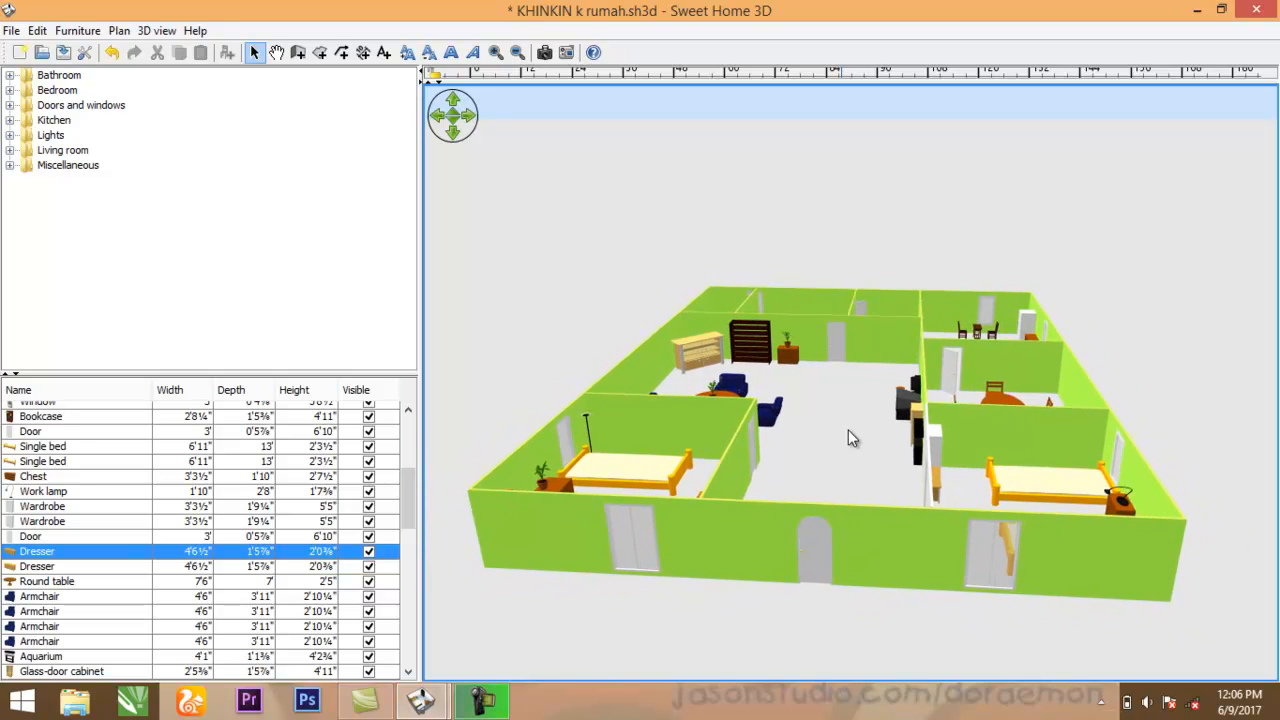
pyautogui.scroll(-1, 848, 432)
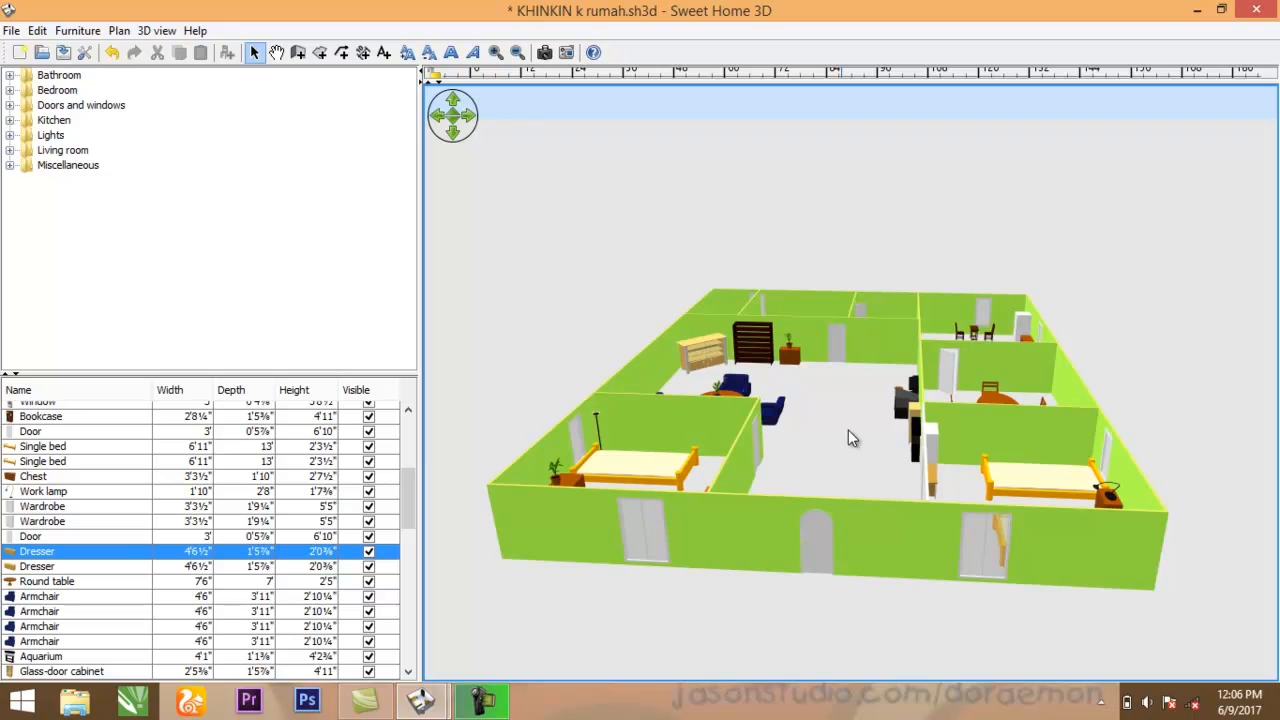
pyautogui.scroll(2, 848, 430)
pyautogui.scroll(-4, 848, 430)
pyautogui.scroll(-1, 848, 430)
pyautogui.scroll(-1, 848, 420)
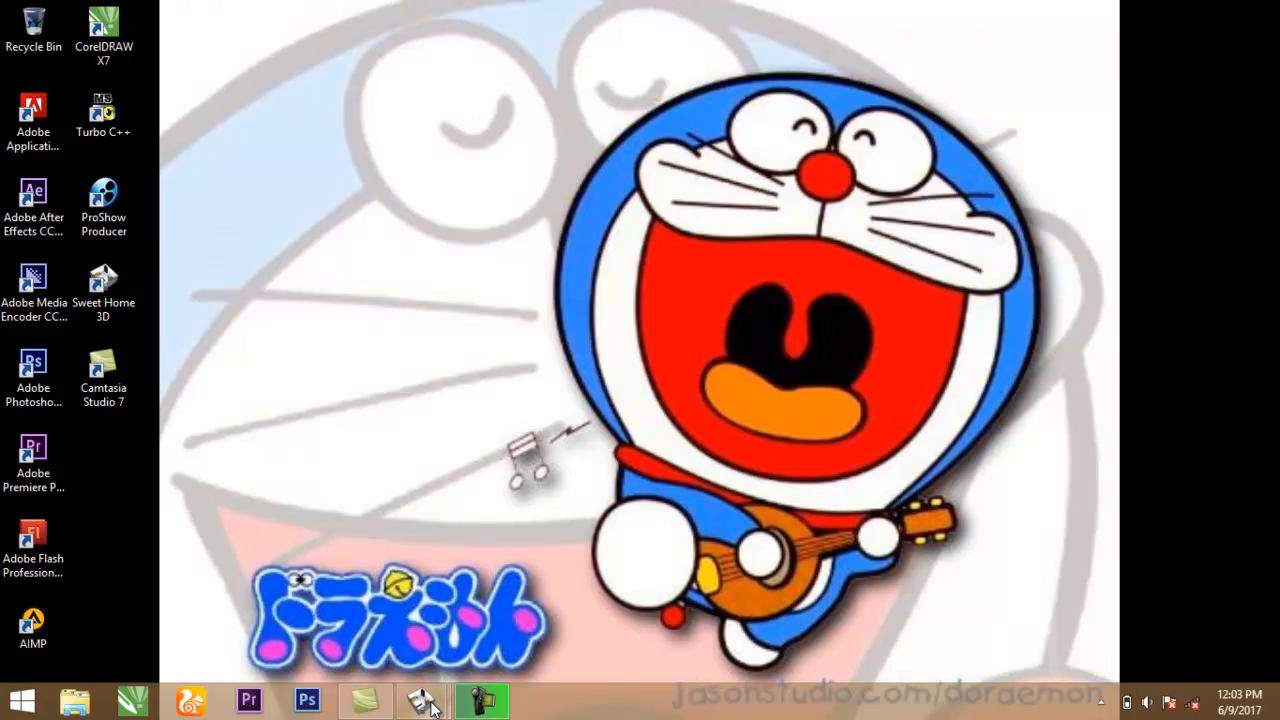
# Step: Bring up the KHINKIN k rumah.sh3d home in Sweet Home 3D and inspect its overall layout and living area in 3D
pyautogui.moveTo(425, 702)
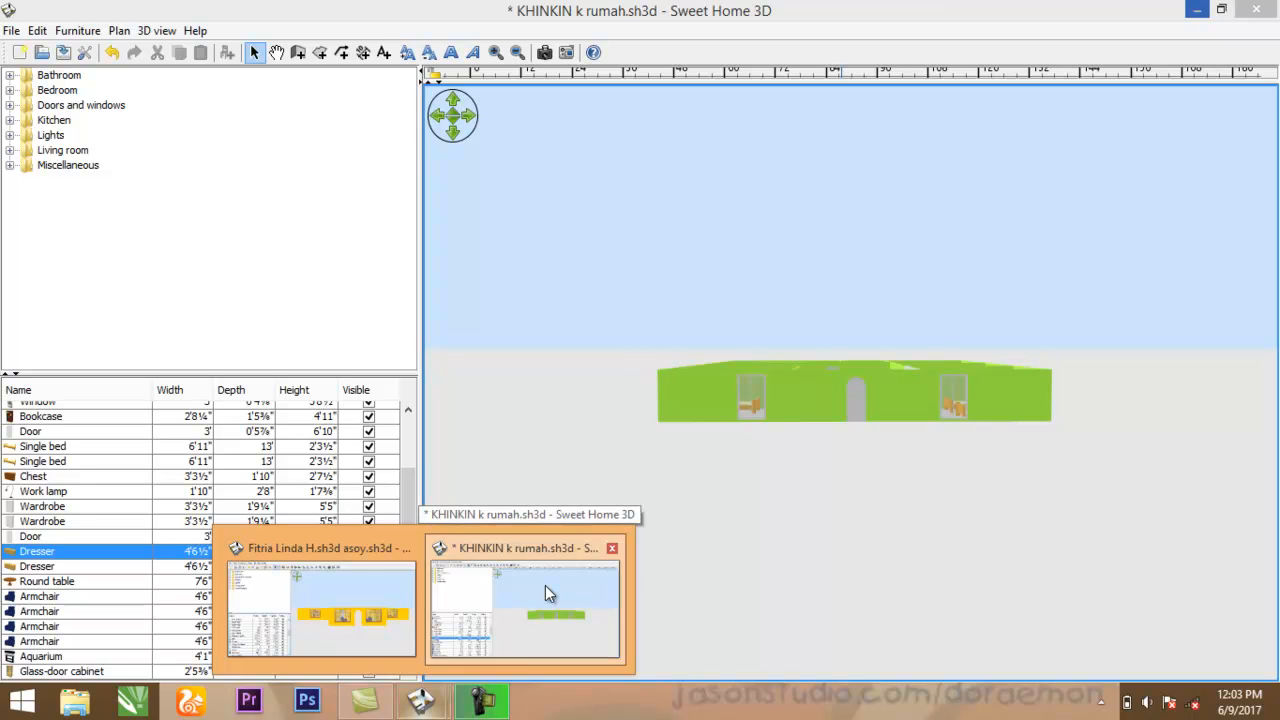
pyautogui.click(545, 588)
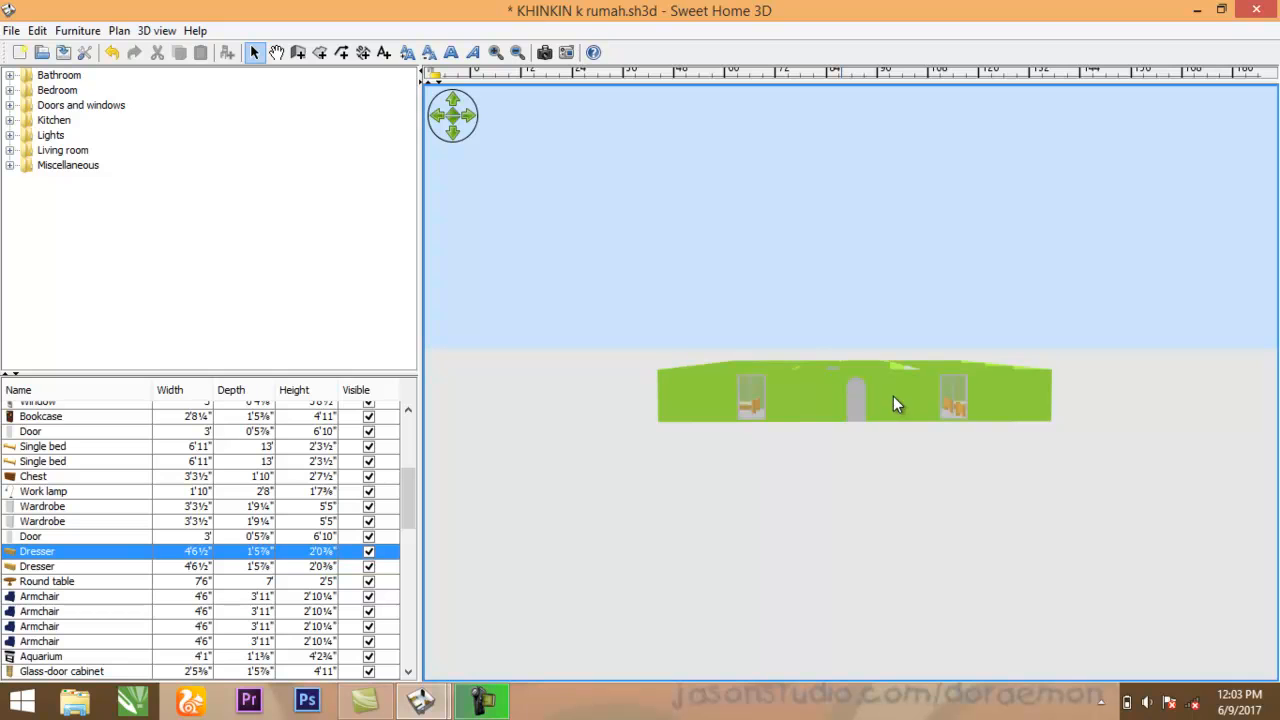
pyautogui.scroll(8, 893, 396)
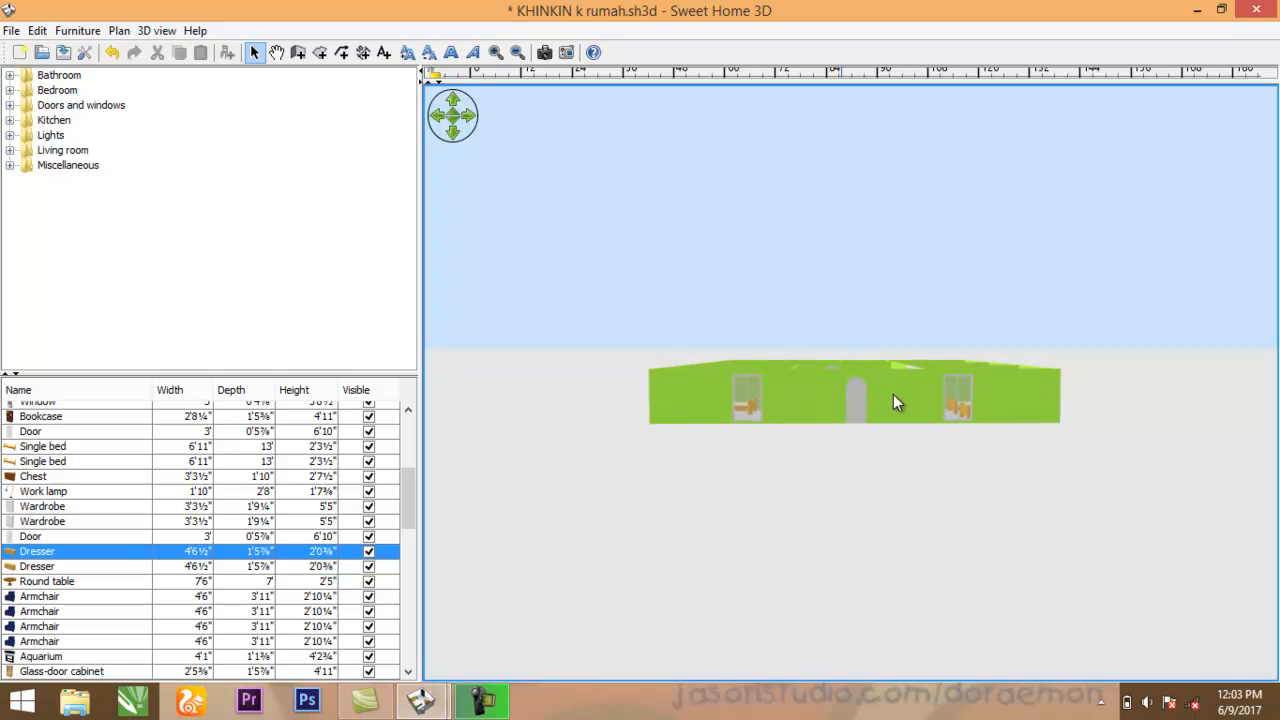
pyautogui.moveTo(883, 393); pyautogui.dragTo(870, 542)
pyautogui.scroll(4, 845, 474)
pyautogui.scroll(6, 830, 467)
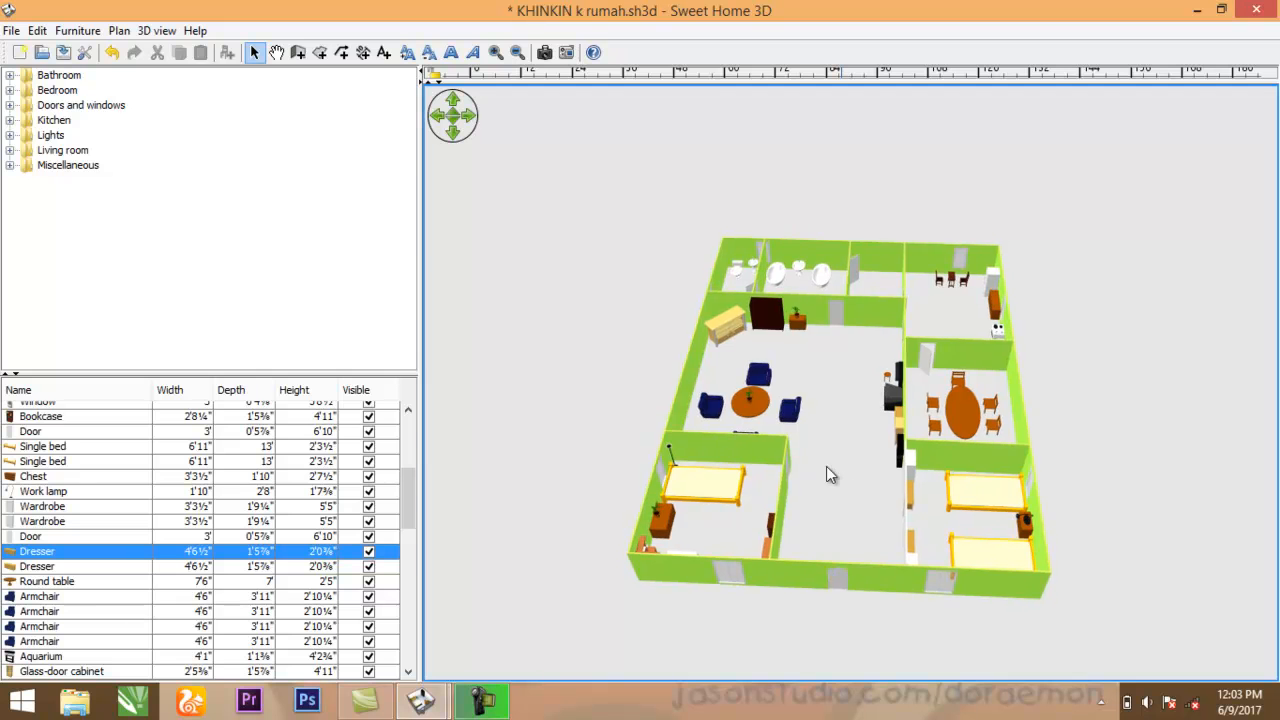
pyautogui.scroll(3, 826, 470)
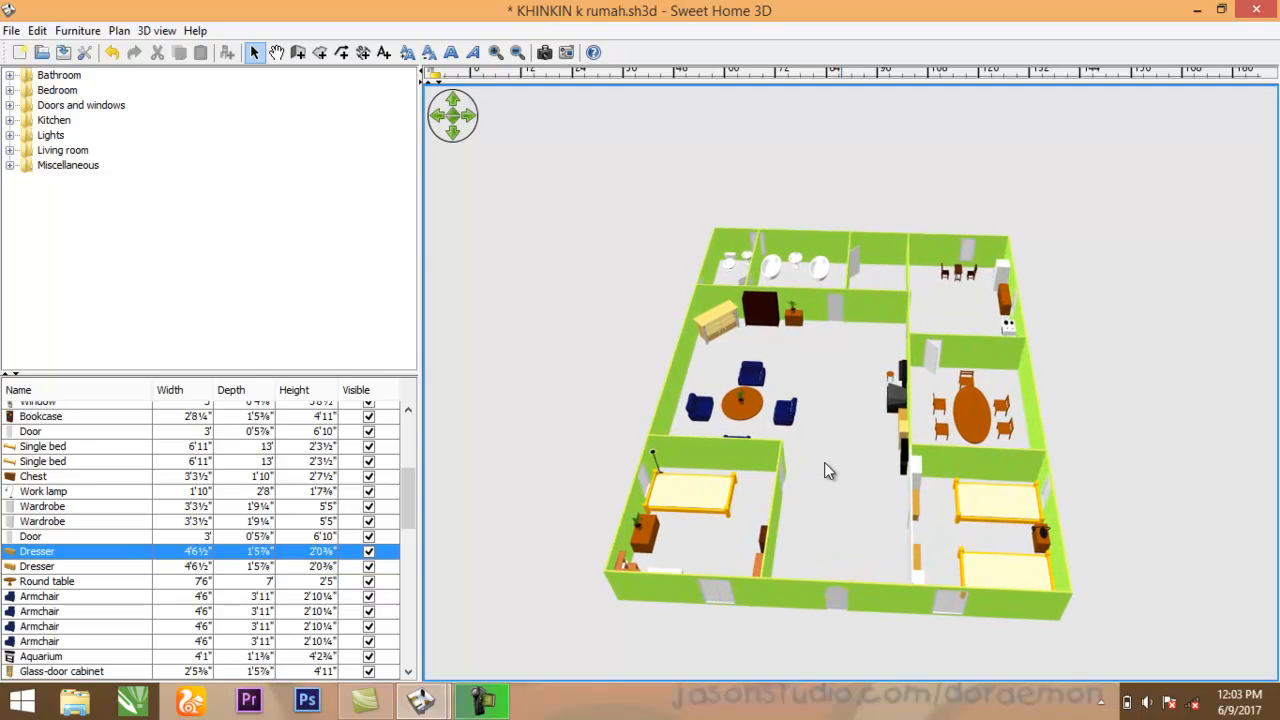
pyautogui.scroll(4, 826, 469)
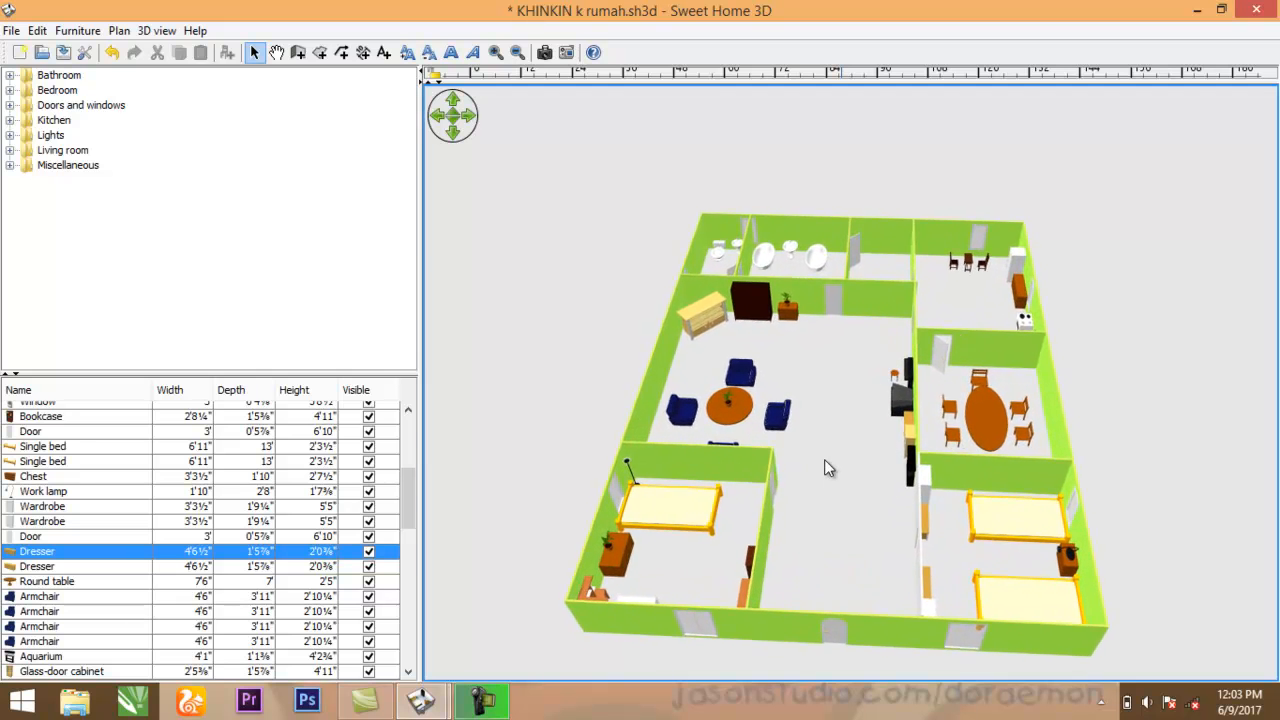
pyautogui.moveTo(824, 459); pyautogui.dragTo(1115, 400)
pyautogui.moveTo(900, 390); pyautogui.dragTo(886, 388)
pyautogui.scroll(5, 886, 388)
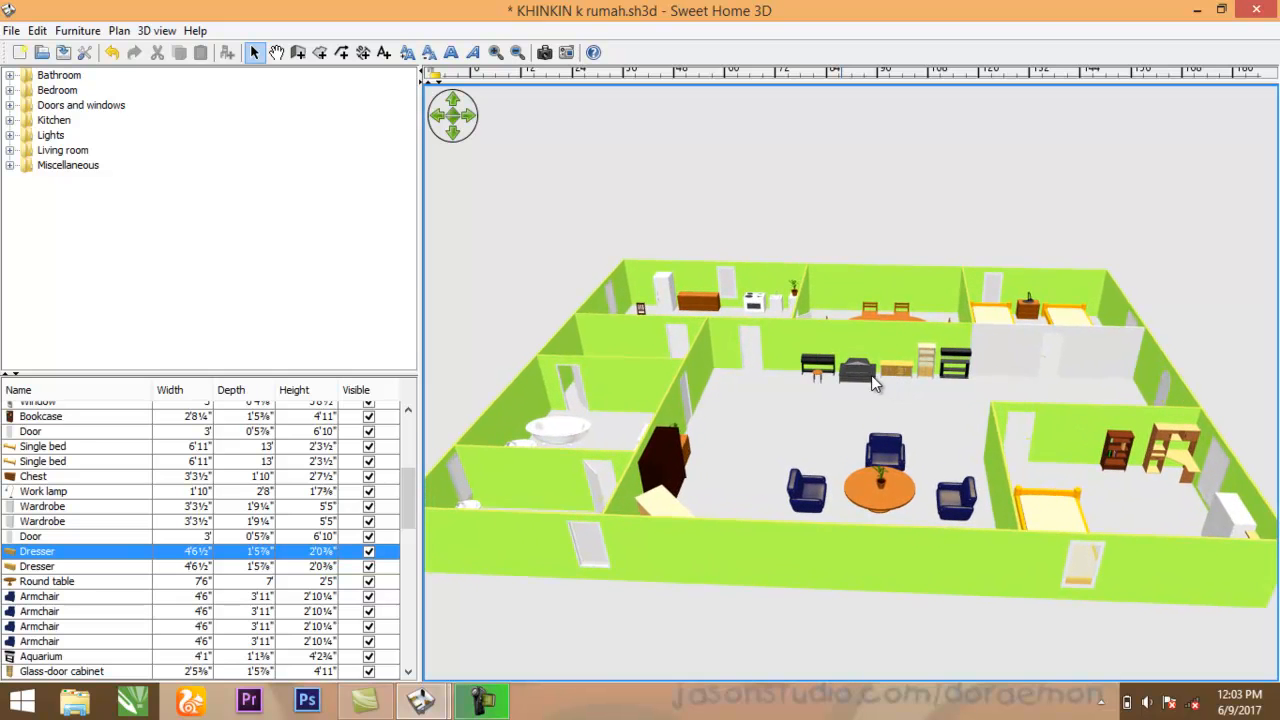
pyautogui.scroll(5, 819, 390)
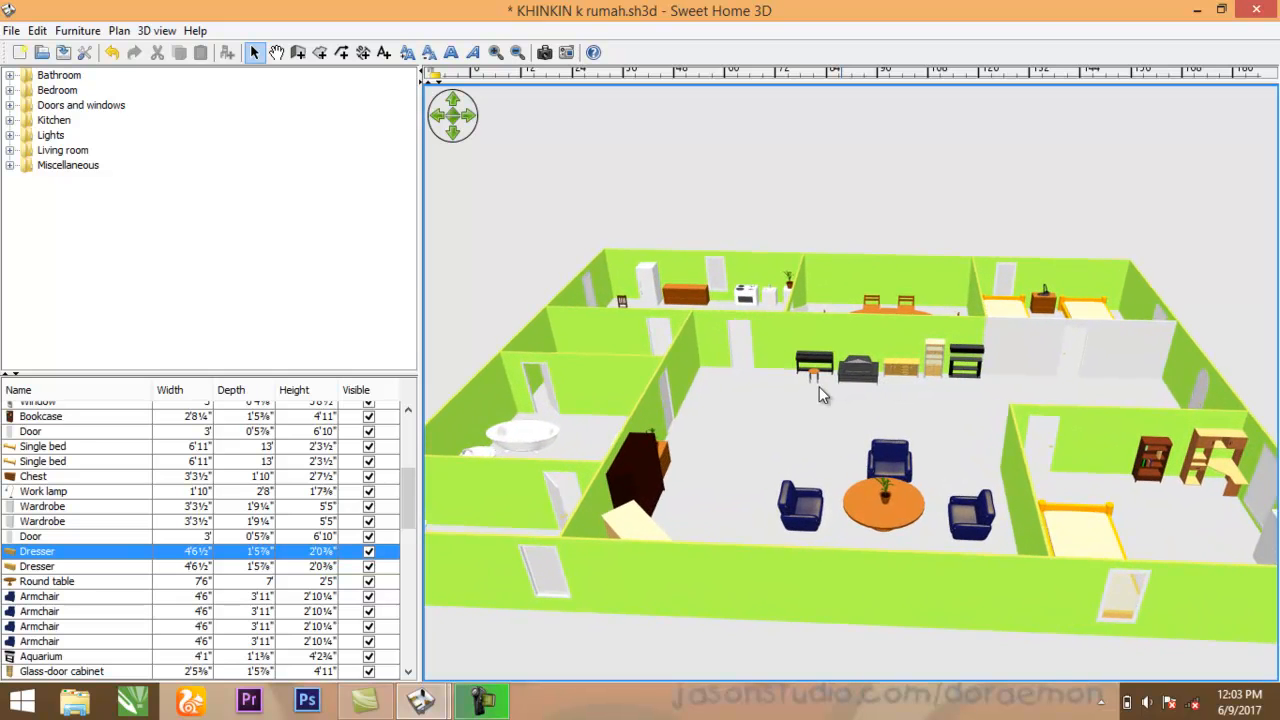
pyautogui.scroll(2, 819, 390)
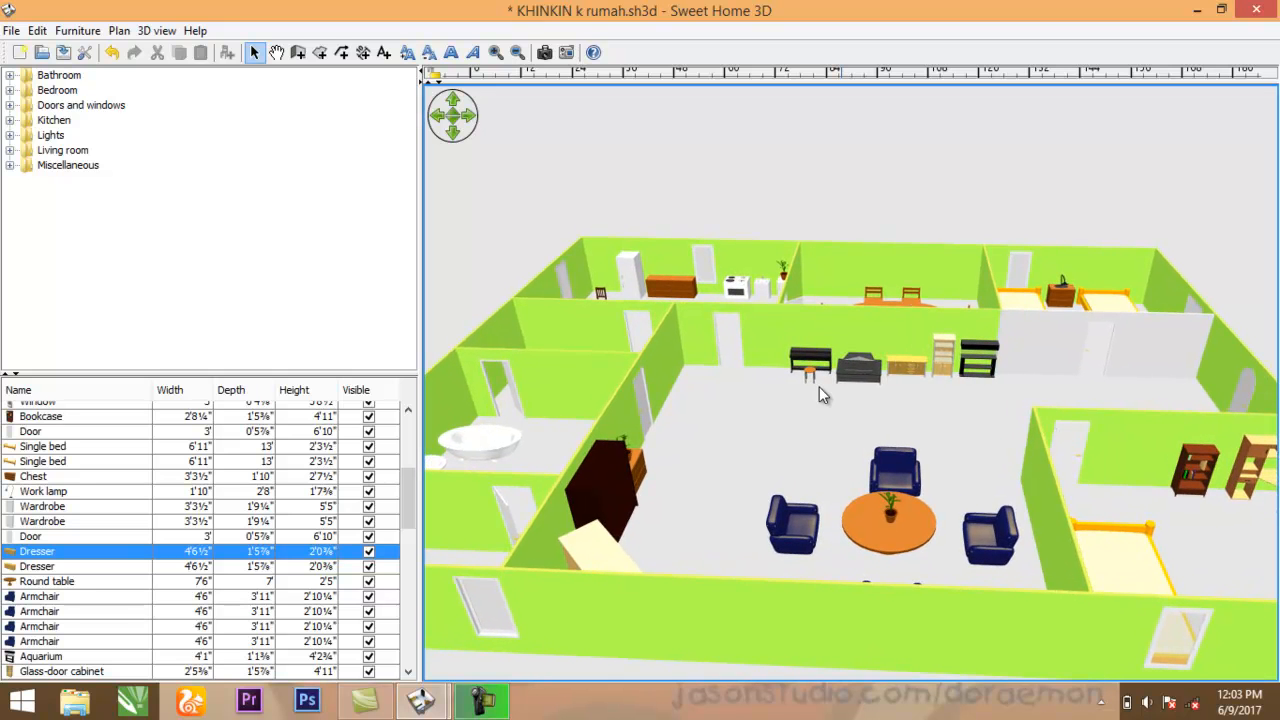
# Step: Examine the living area with its armchairs, round table, cabinets and television wall from several angles in the 3D view
pyautogui.scroll(2, 819, 390)
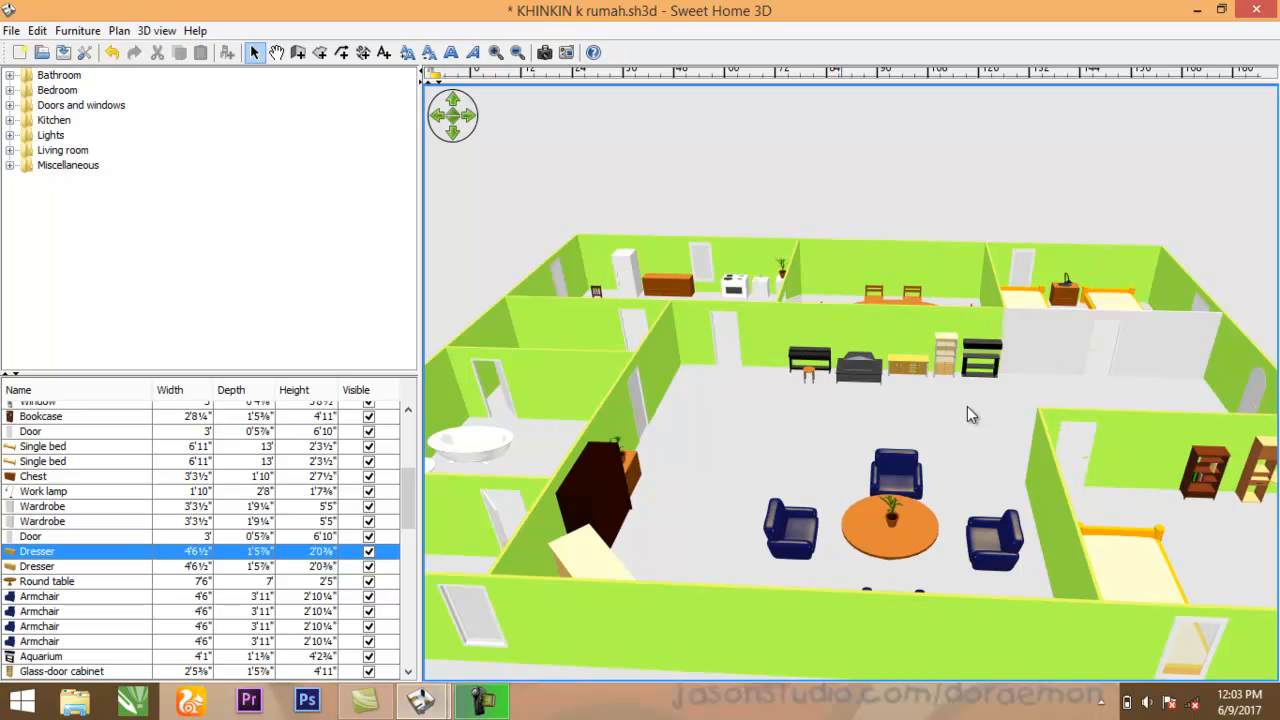
pyautogui.moveTo(1029, 434); pyautogui.dragTo(835, 445)
pyautogui.scroll(-2, 820, 434)
pyautogui.scroll(2, 819, 431)
pyautogui.scroll(-3, 819, 431)
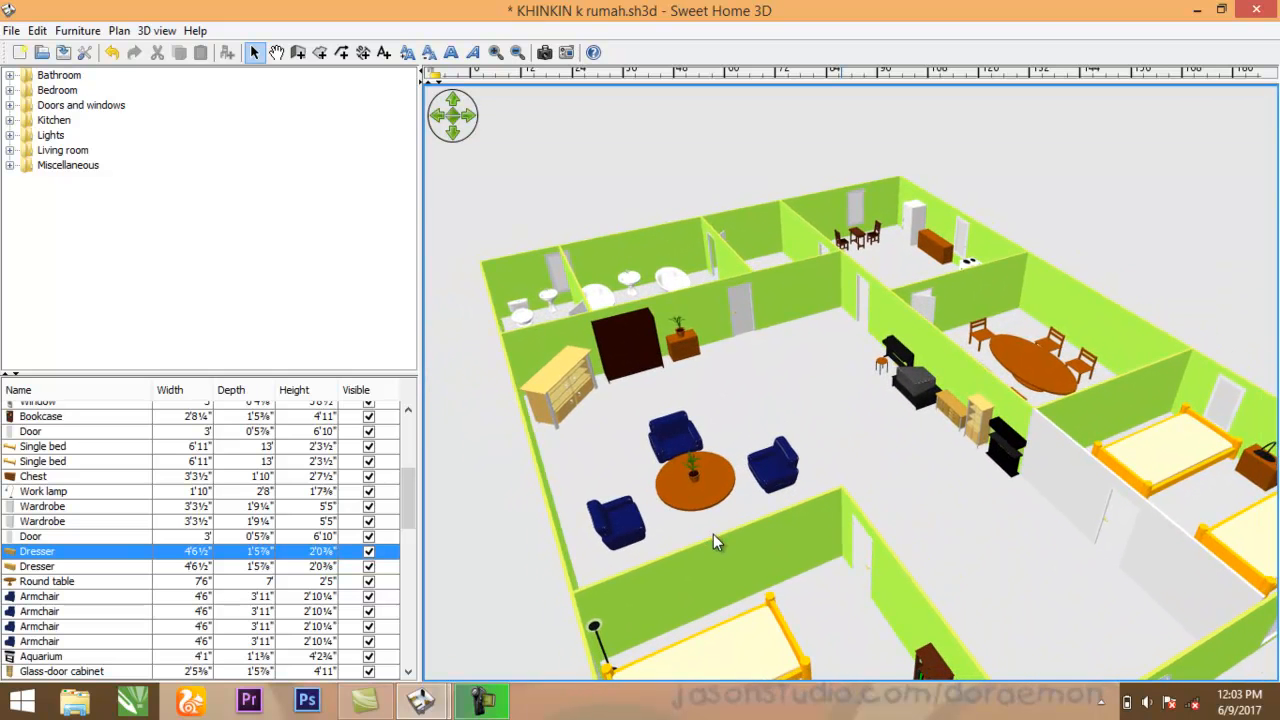
pyautogui.scroll(2, 712, 535)
pyautogui.moveTo(727, 549); pyautogui.dragTo(783, 531)
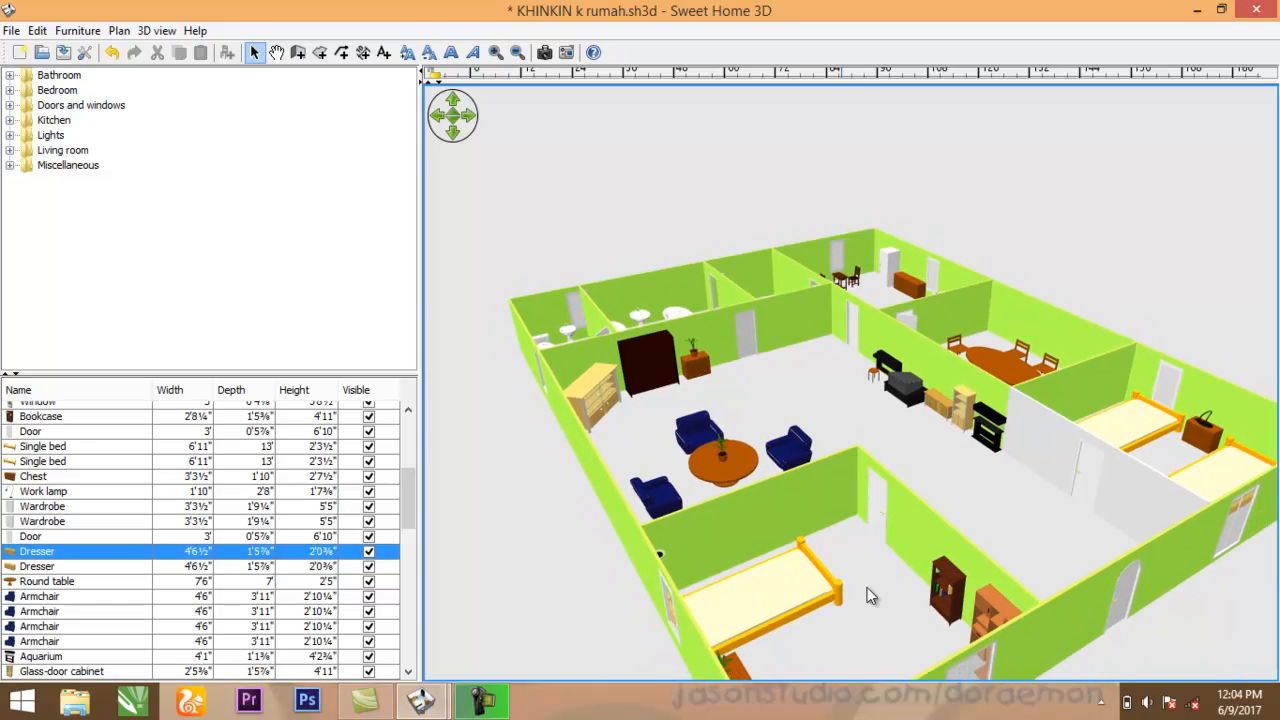
# Step: Examine the single-bed bedroom beside the living area, with its desk, chest and shelves, from above and at an angle
pyautogui.moveTo(867, 587); pyautogui.dragTo(632, 608)
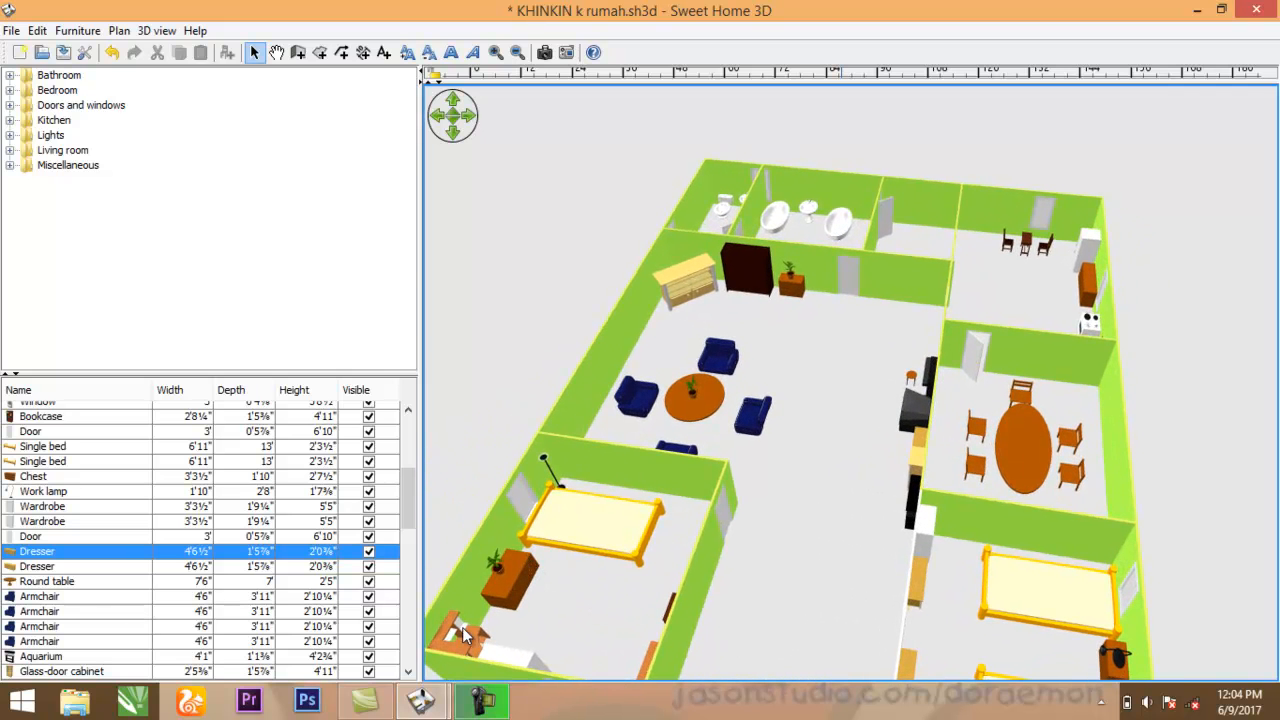
pyautogui.scroll(1, 512, 591)
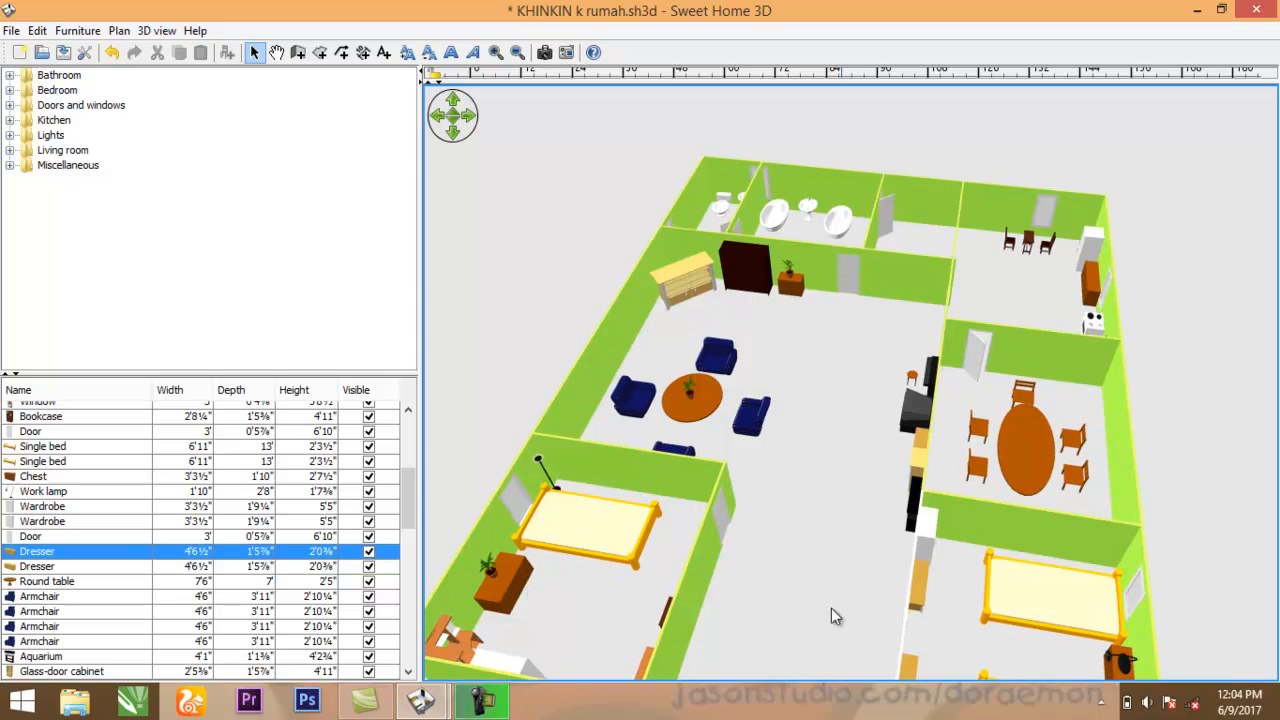
pyautogui.moveTo(836, 616); pyautogui.dragTo(663, 651)
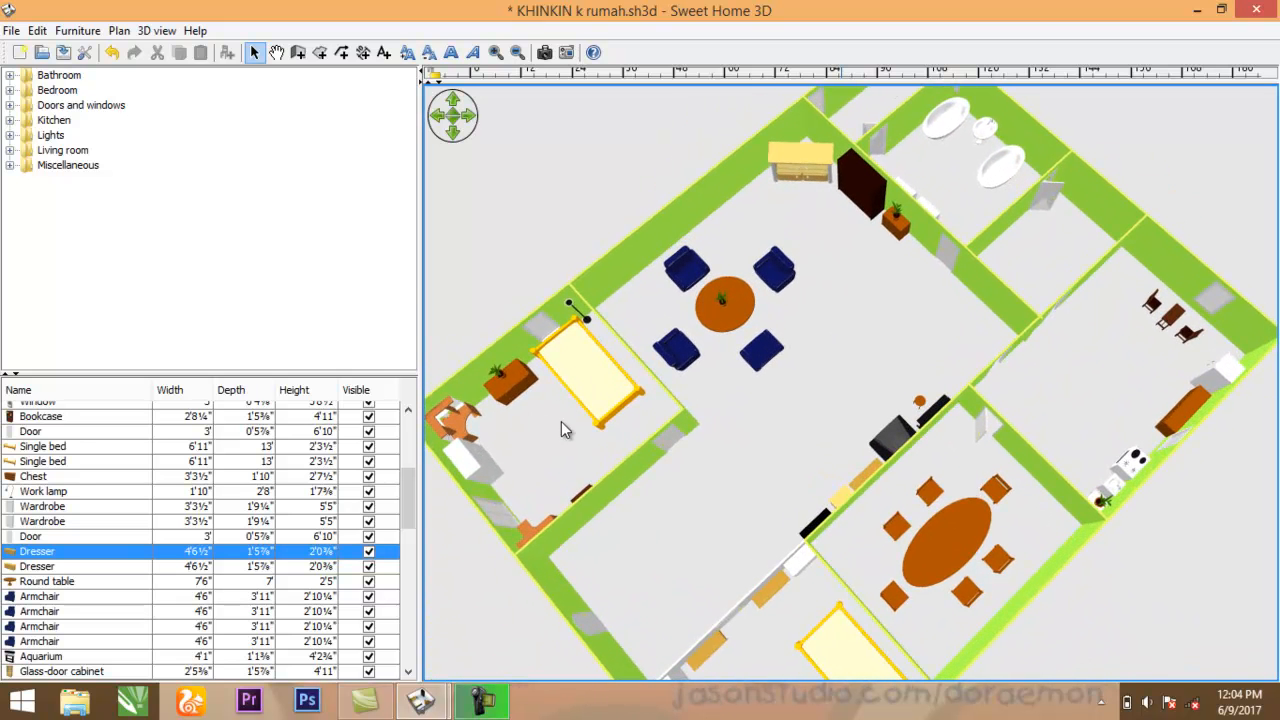
pyautogui.moveTo(576, 443); pyautogui.dragTo(572, 320)
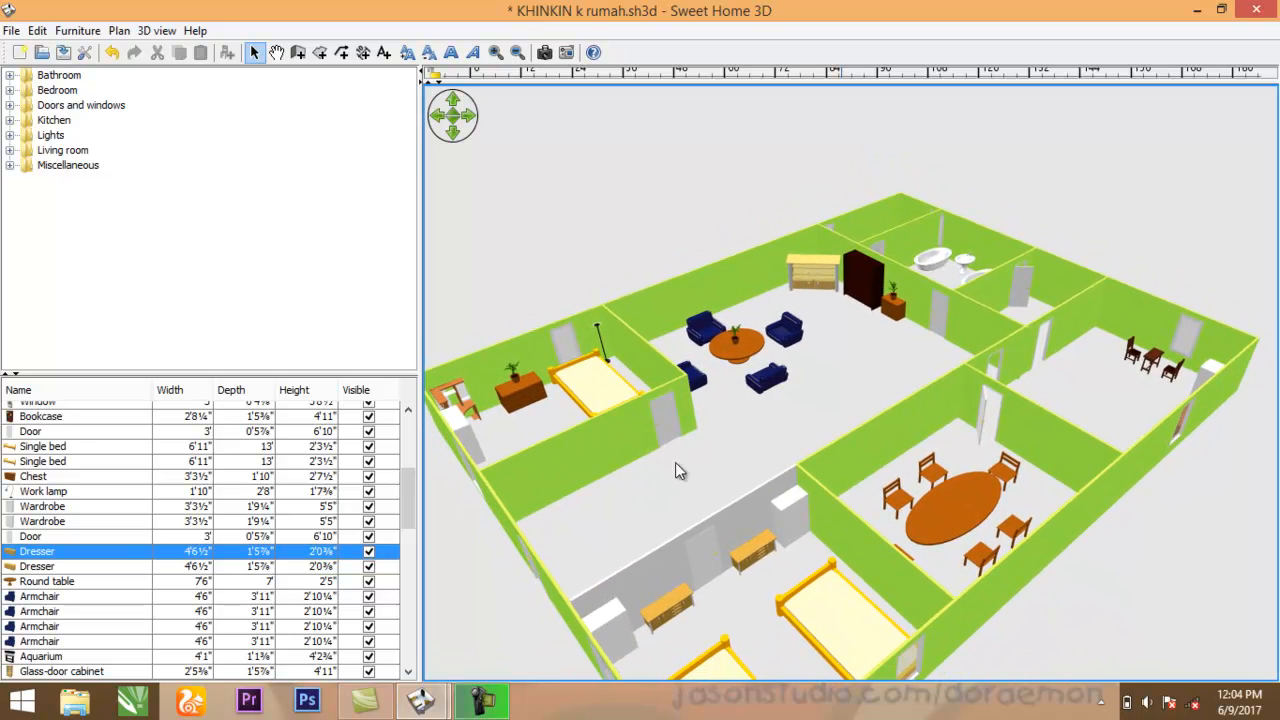
pyautogui.moveTo(824, 551); pyautogui.dragTo(1131, 617)
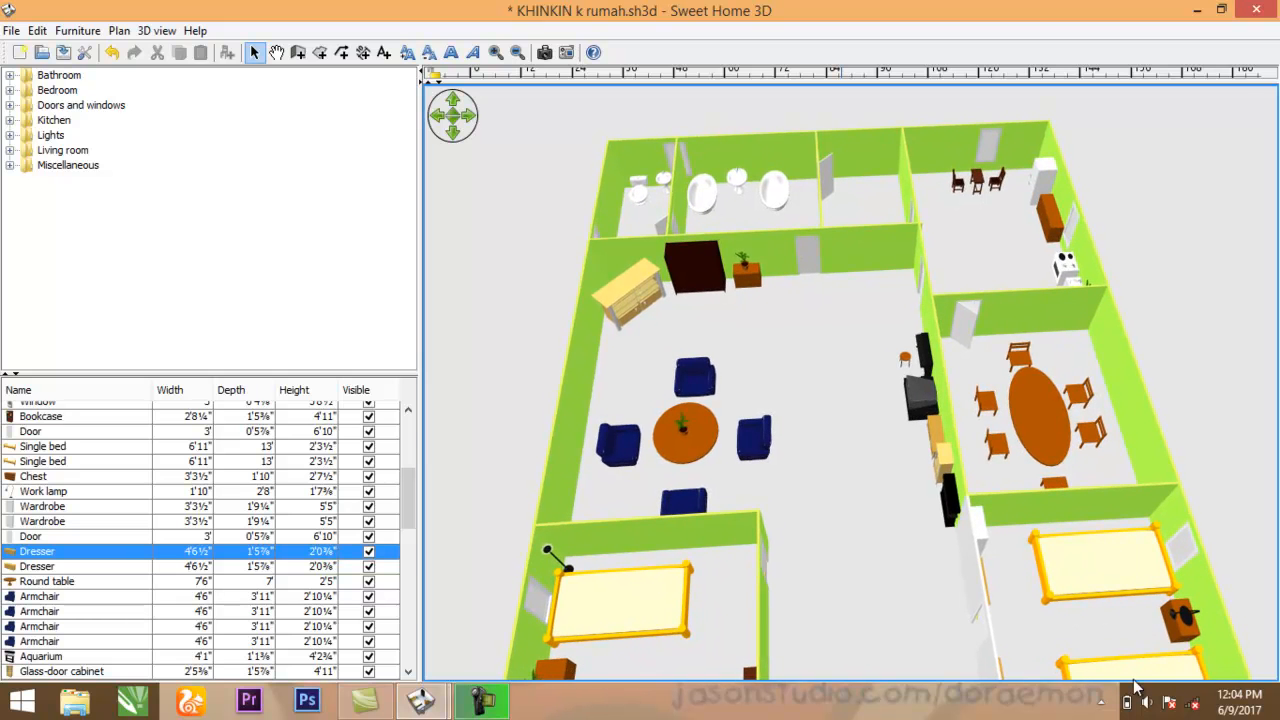
# Step: Examine the twin-bed bedroom and the furniture along the living area's television wall from above
pyautogui.moveTo(947, 575); pyautogui.dragTo(1032, 564)
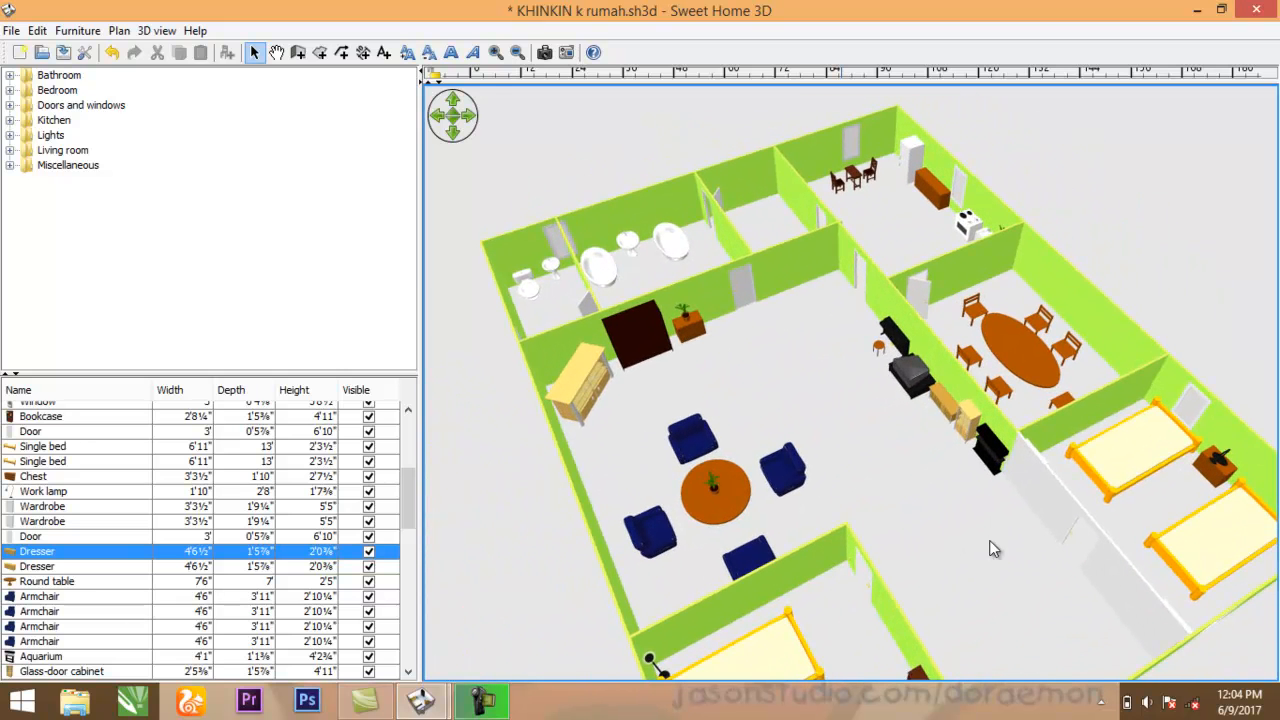
pyautogui.moveTo(1190, 532); pyautogui.dragTo(1040, 544)
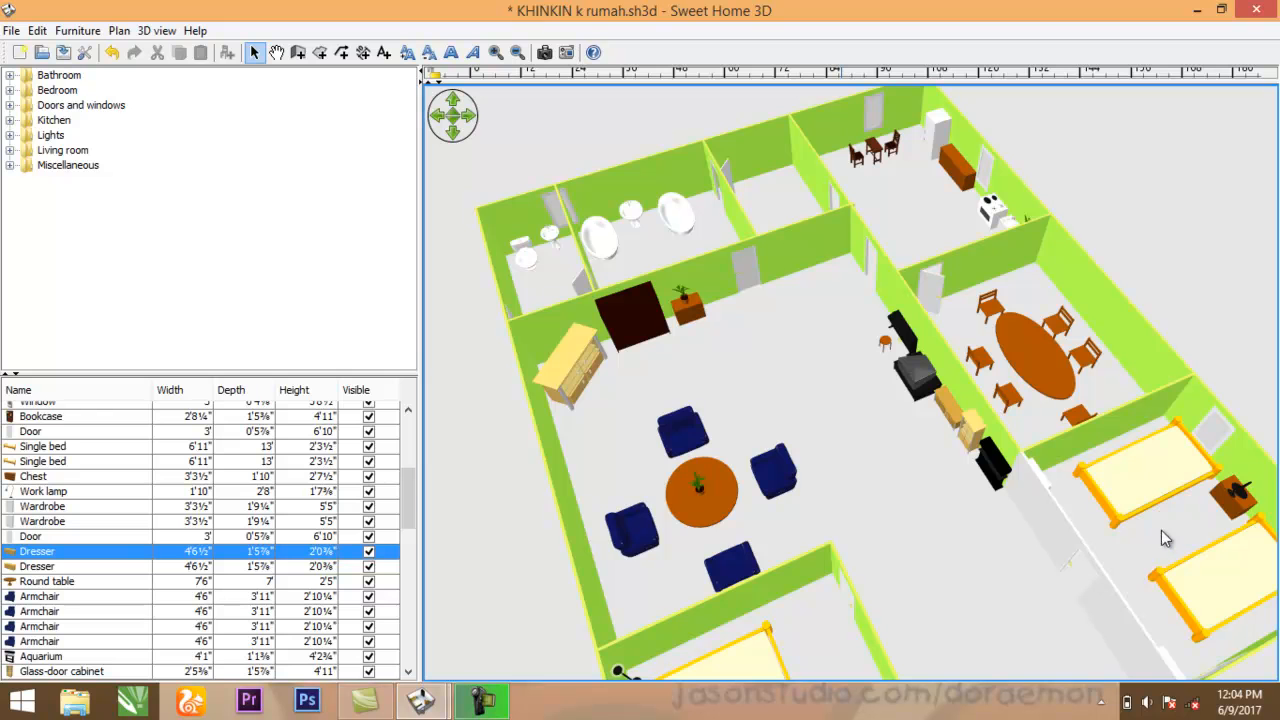
pyautogui.moveTo(1003, 551); pyautogui.dragTo(937, 563)
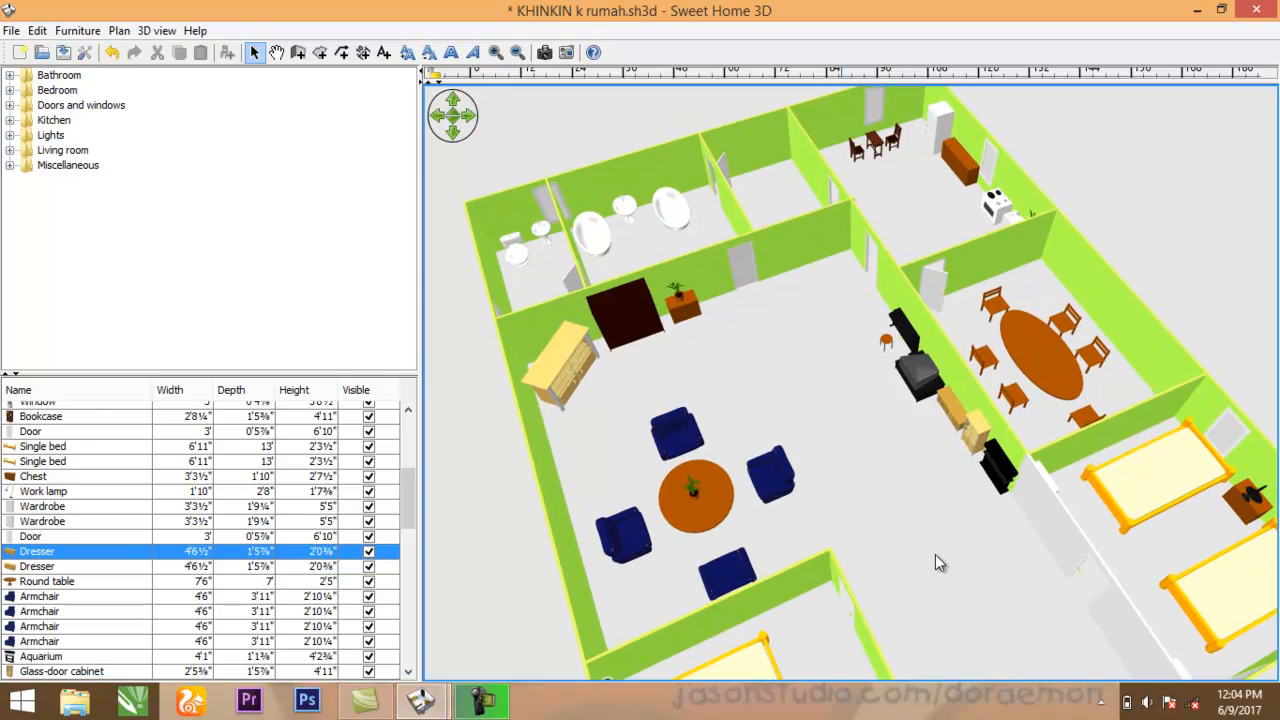
pyautogui.moveTo(1019, 498); pyautogui.dragTo(1104, 548)
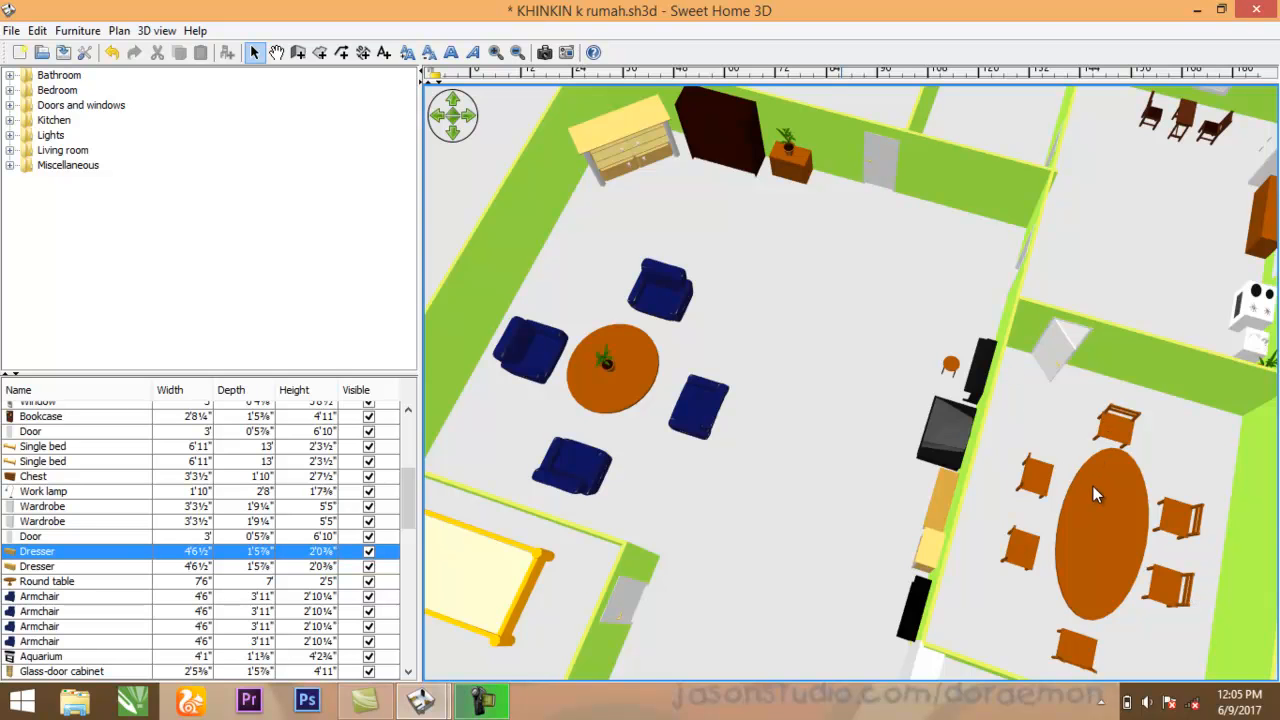
# Step: Examine the dining room with its oval table, the adjoining kitchen and the small empty room from above
pyautogui.moveTo(1102, 470); pyautogui.dragTo(1185, 478)
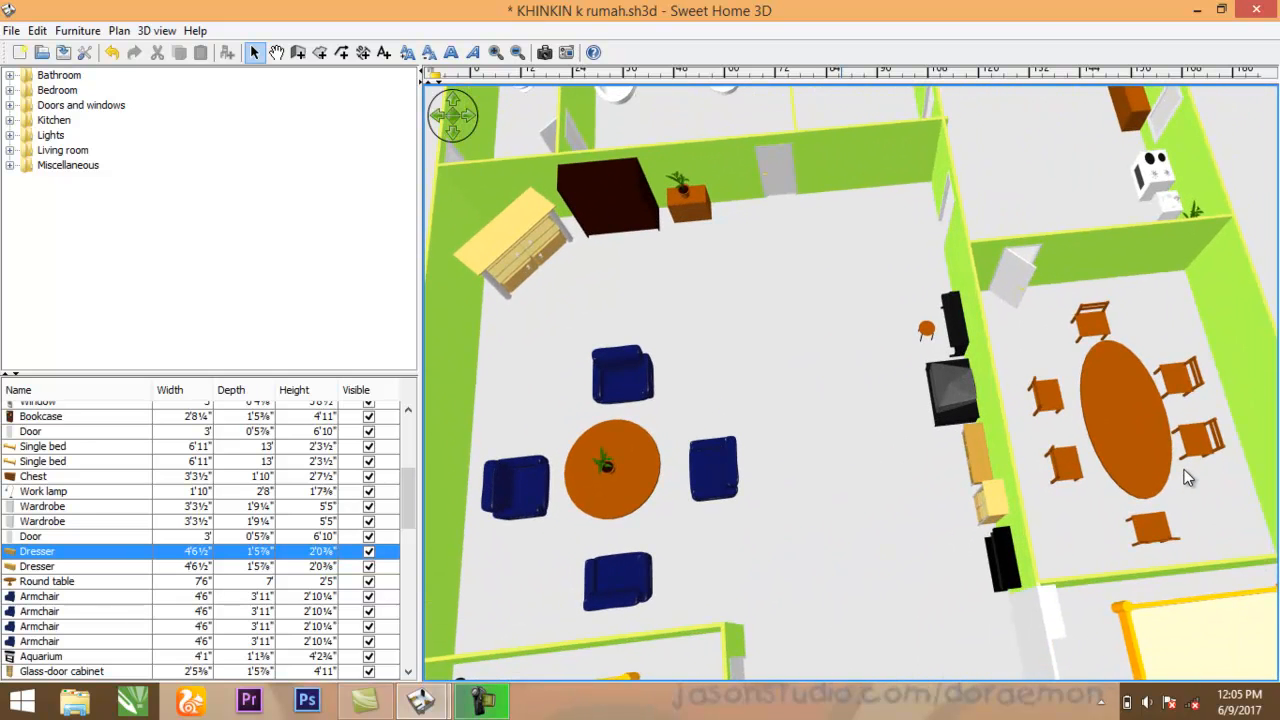
pyautogui.scroll(-5, 1074, 265)
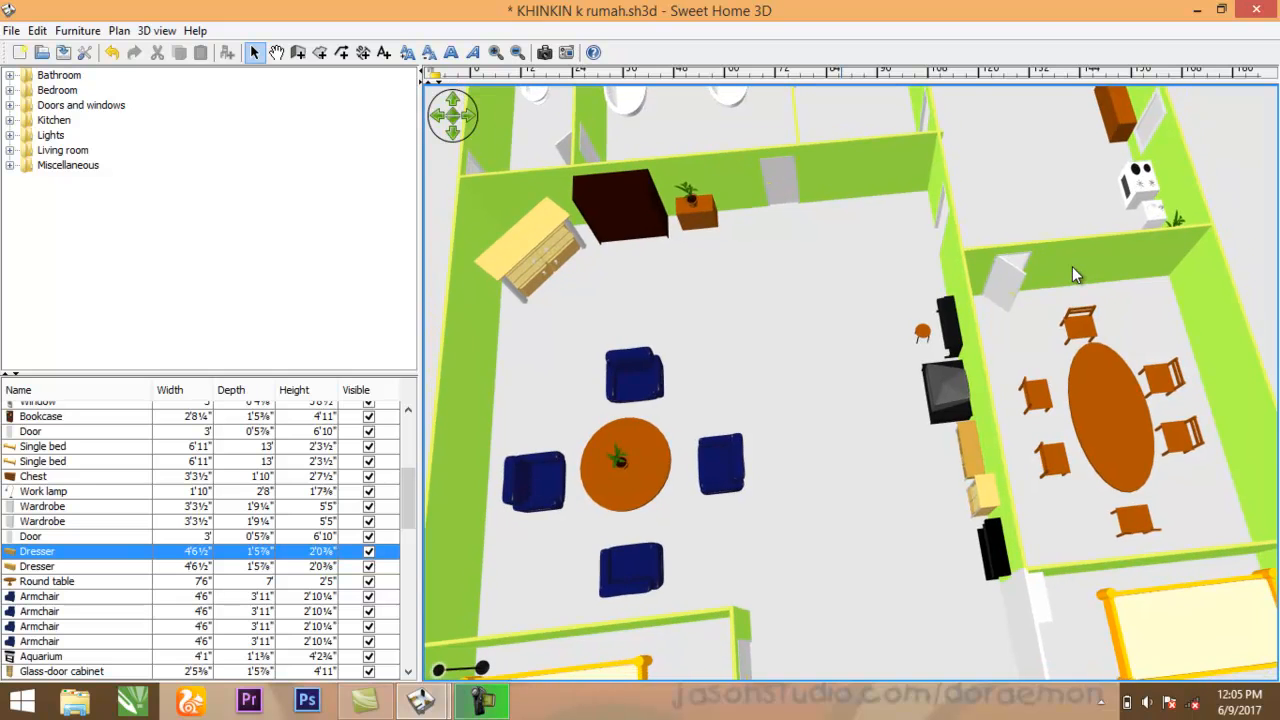
pyautogui.scroll(-2, 1064, 272)
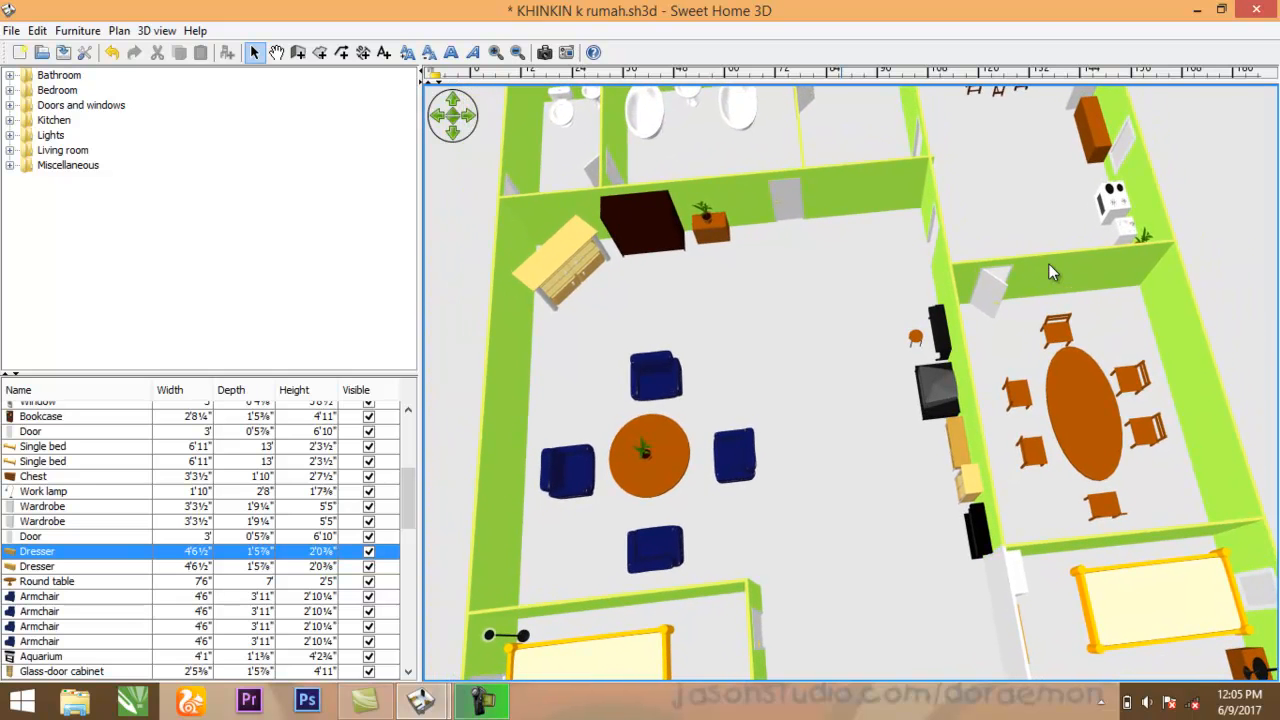
pyautogui.scroll(-1, 1040, 300)
pyautogui.scroll(-3, 1037, 312)
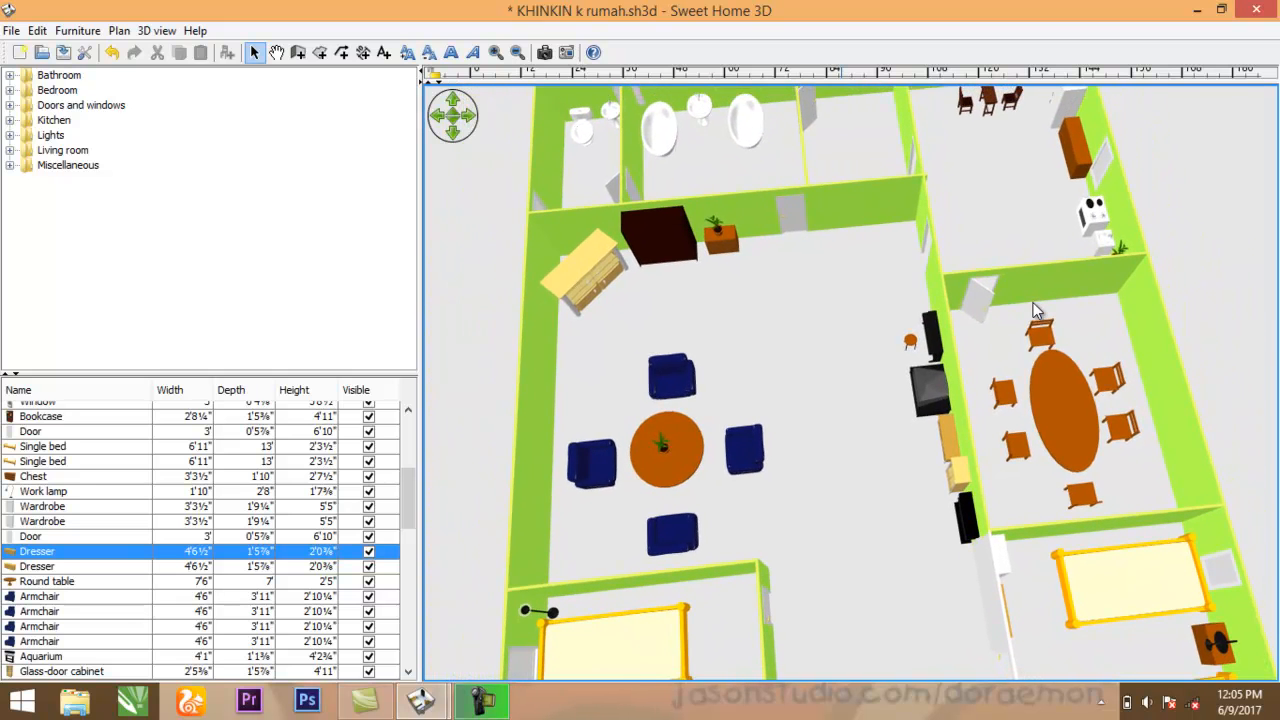
pyautogui.scroll(2, 993, 173)
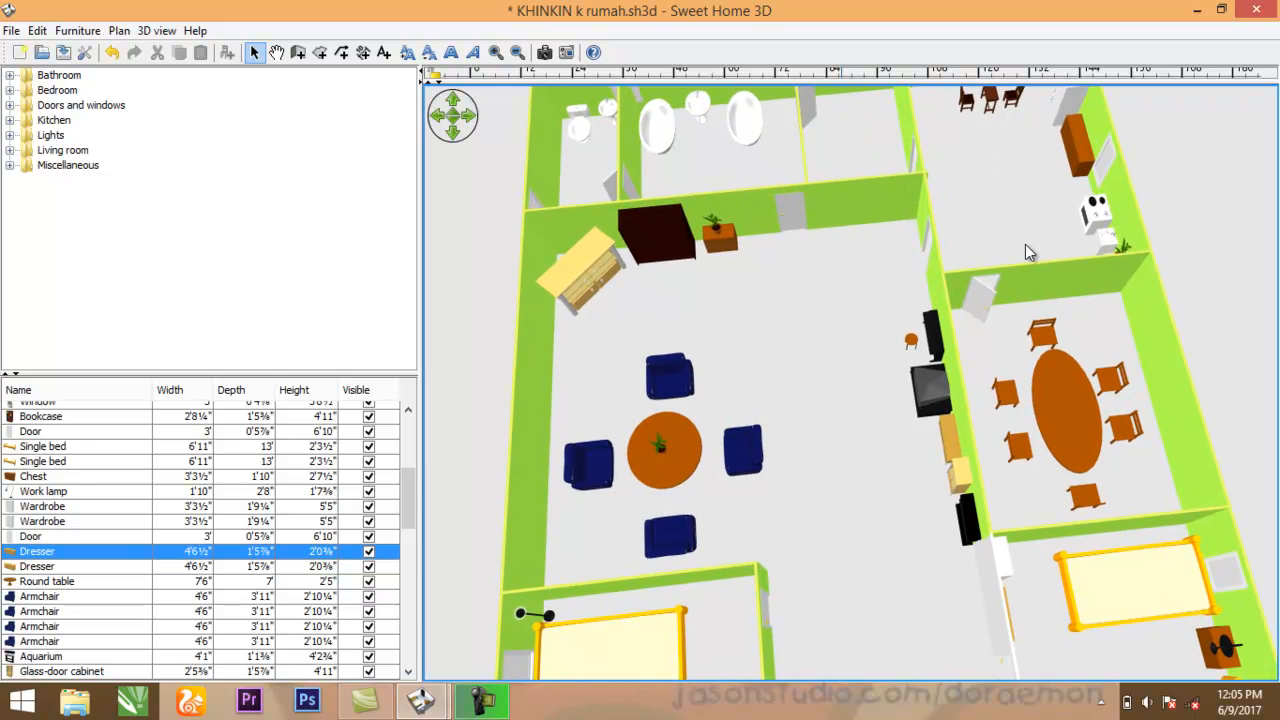
pyautogui.scroll(2, 1034, 215)
pyautogui.scroll(-3, 1029, 213)
pyautogui.scroll(-2, 1016, 158)
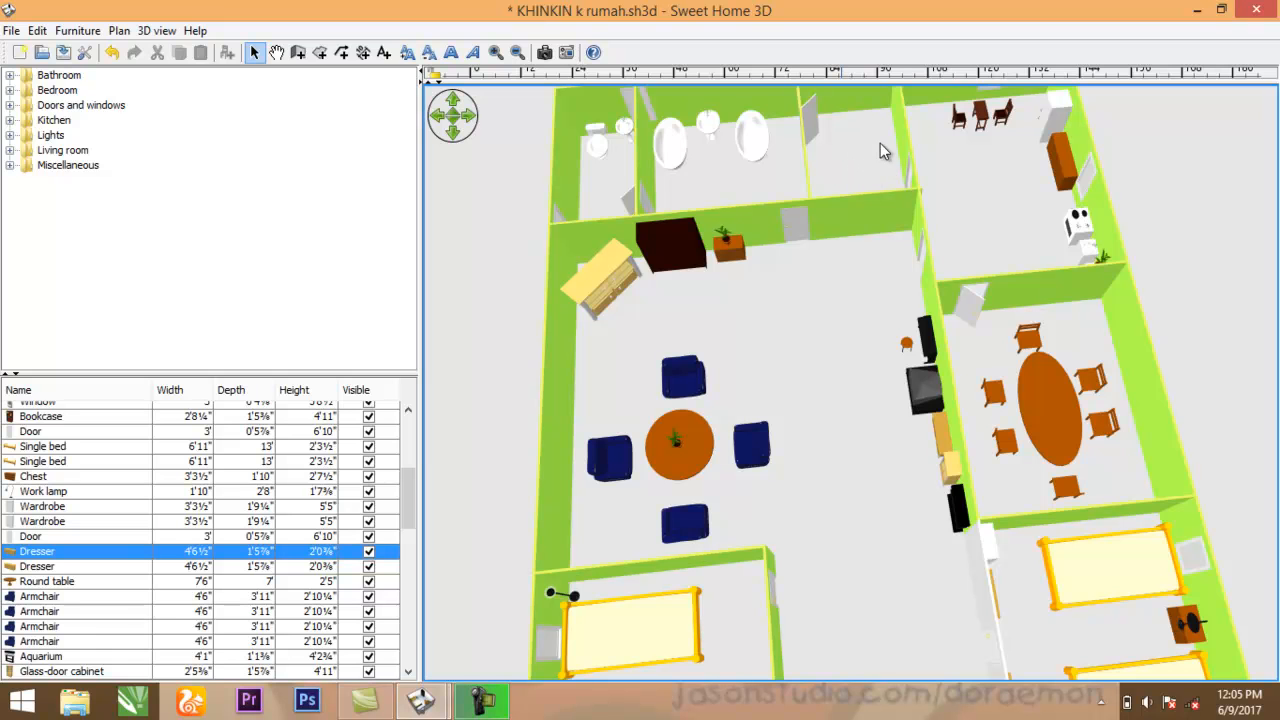
# Step: Examine the bathrooms at the back of the green house from above, including the bathtubs, sinks and toilet
pyautogui.scroll(3, 827, 117)
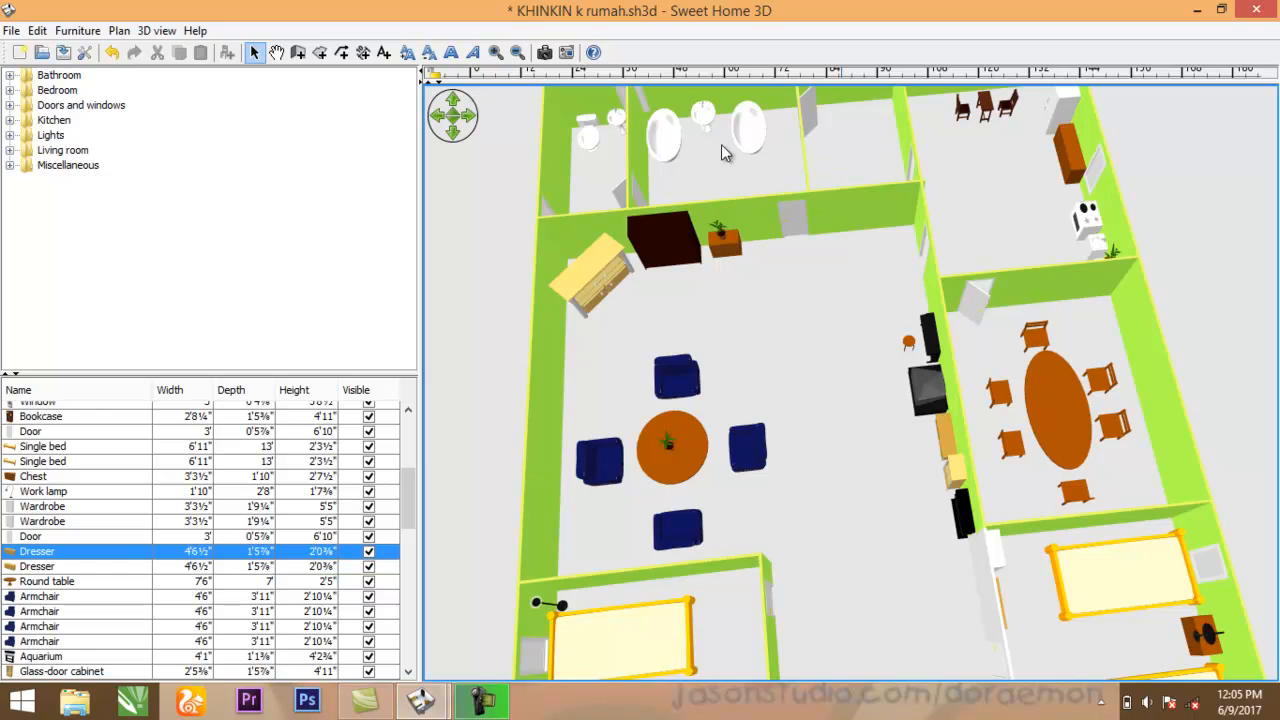
pyautogui.moveTo(713, 146); pyautogui.dragTo(706, 151)
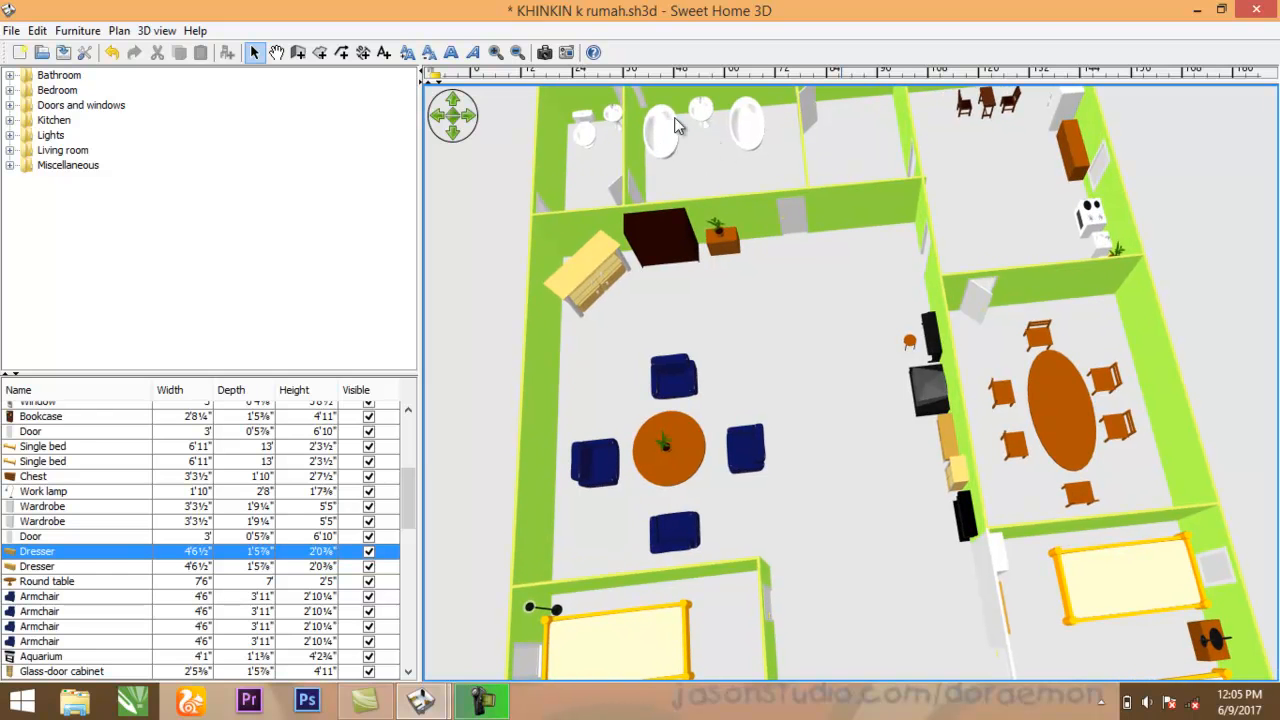
pyautogui.scroll(-4, 667, 148)
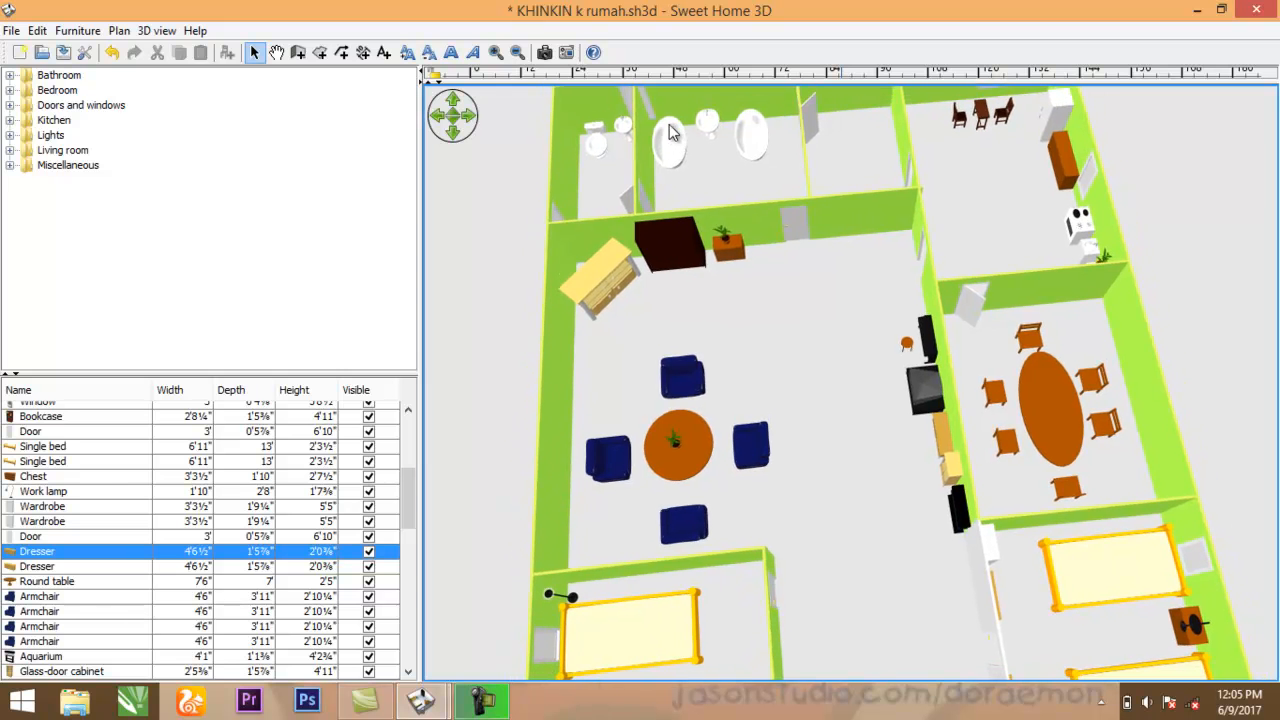
pyautogui.scroll(-3, 670, 125)
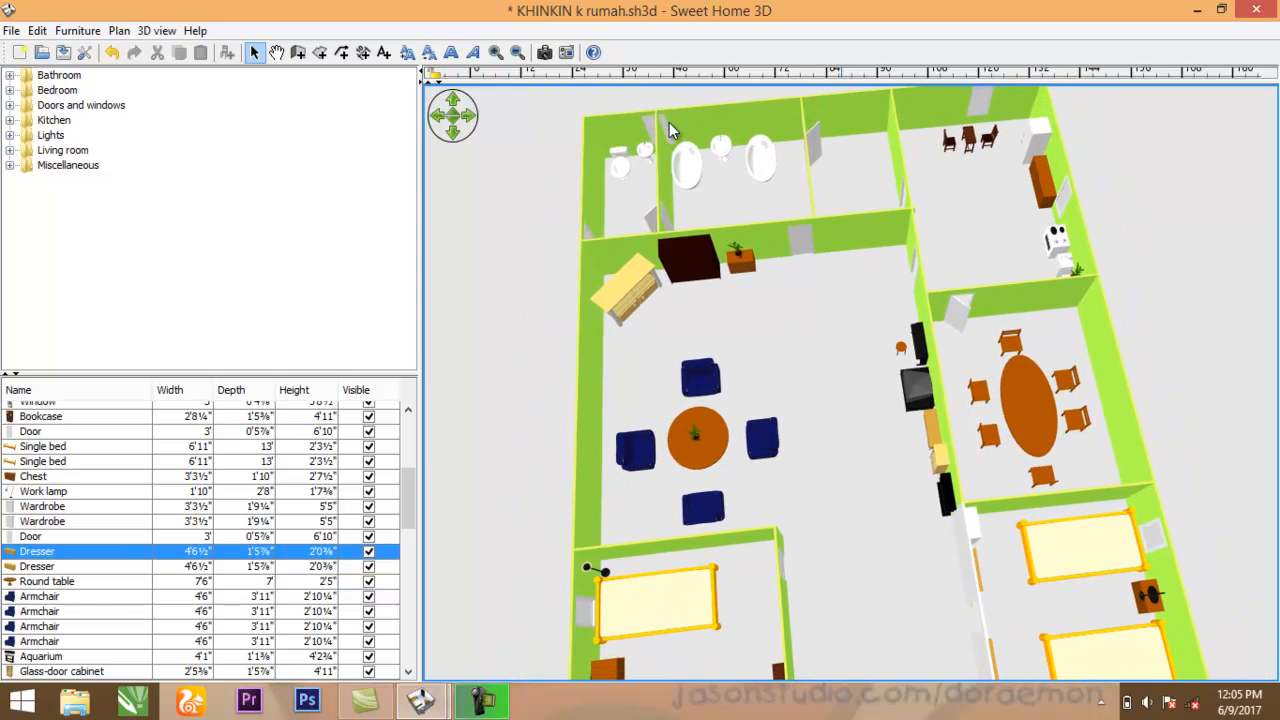
pyautogui.scroll(-2, 715, 412)
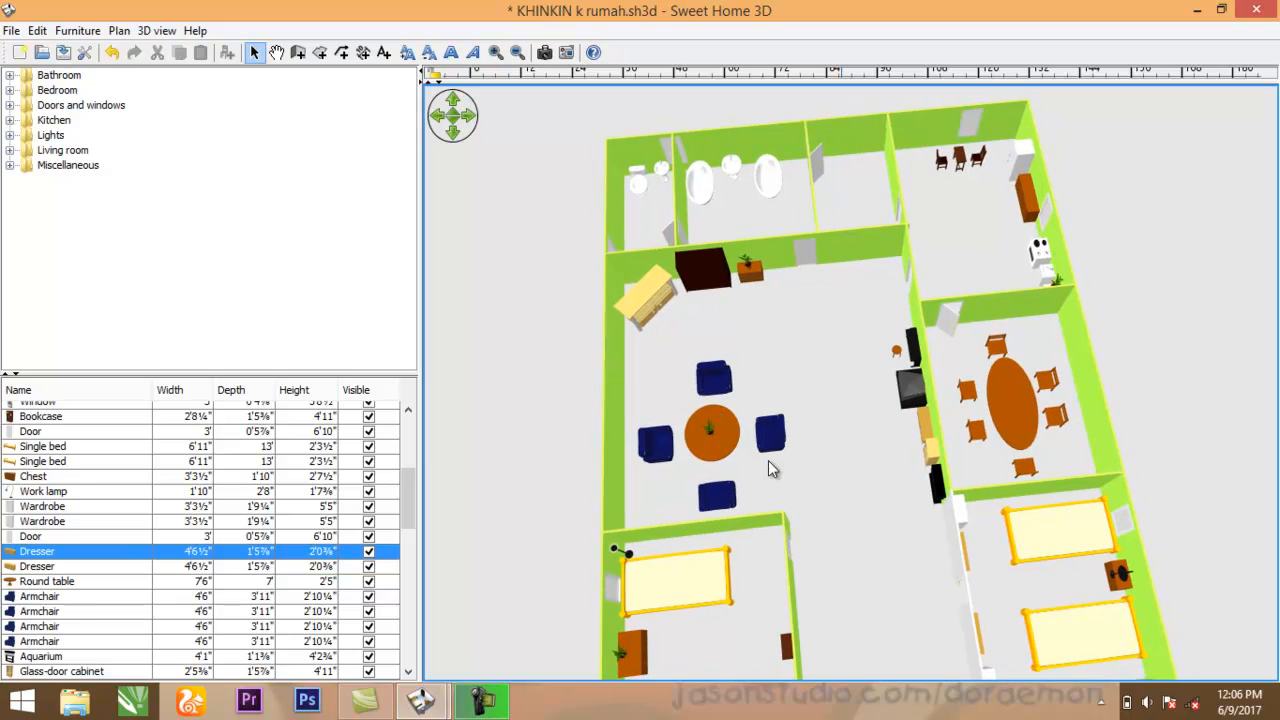
# Step: Examine the whole green house from the front at a low angle, with the entrance door and both front windows in view
pyautogui.moveTo(768, 460); pyautogui.dragTo(727, 299)
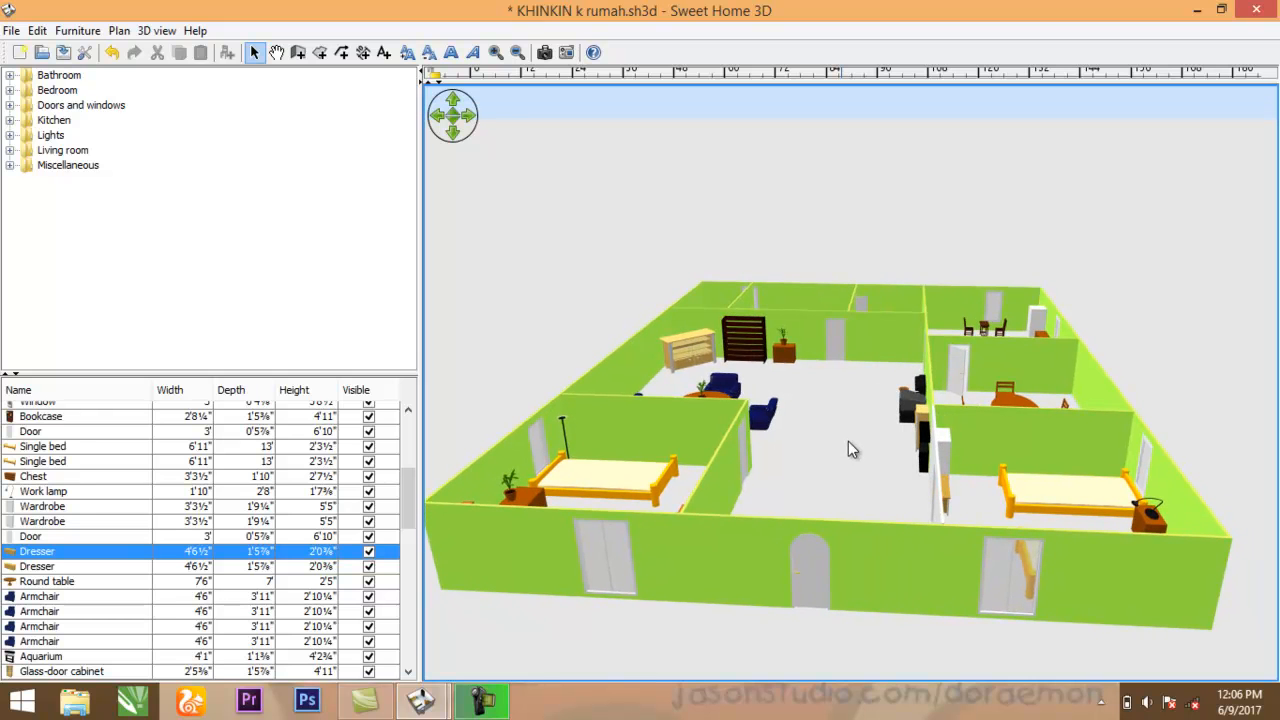
pyautogui.scroll(4, 848, 438)
pyautogui.scroll(-5, 848, 436)
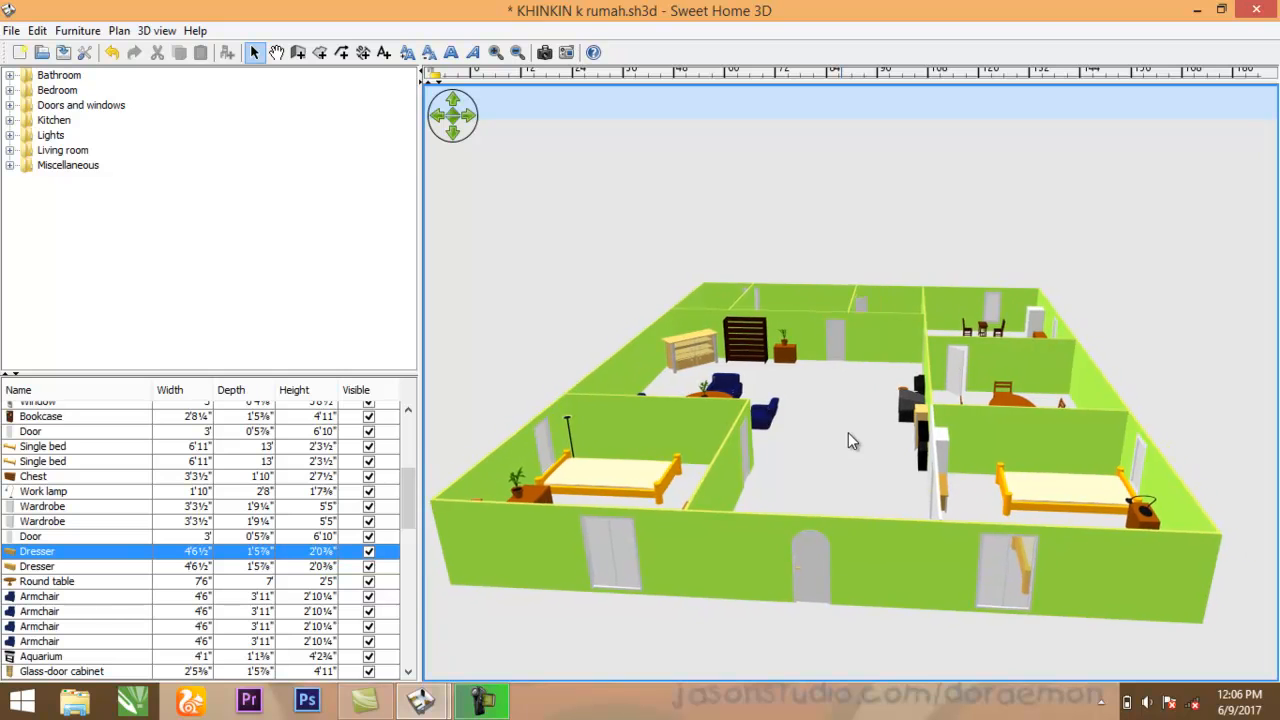
pyautogui.scroll(-2, 848, 438)
pyautogui.scroll(-2, 848, 438)
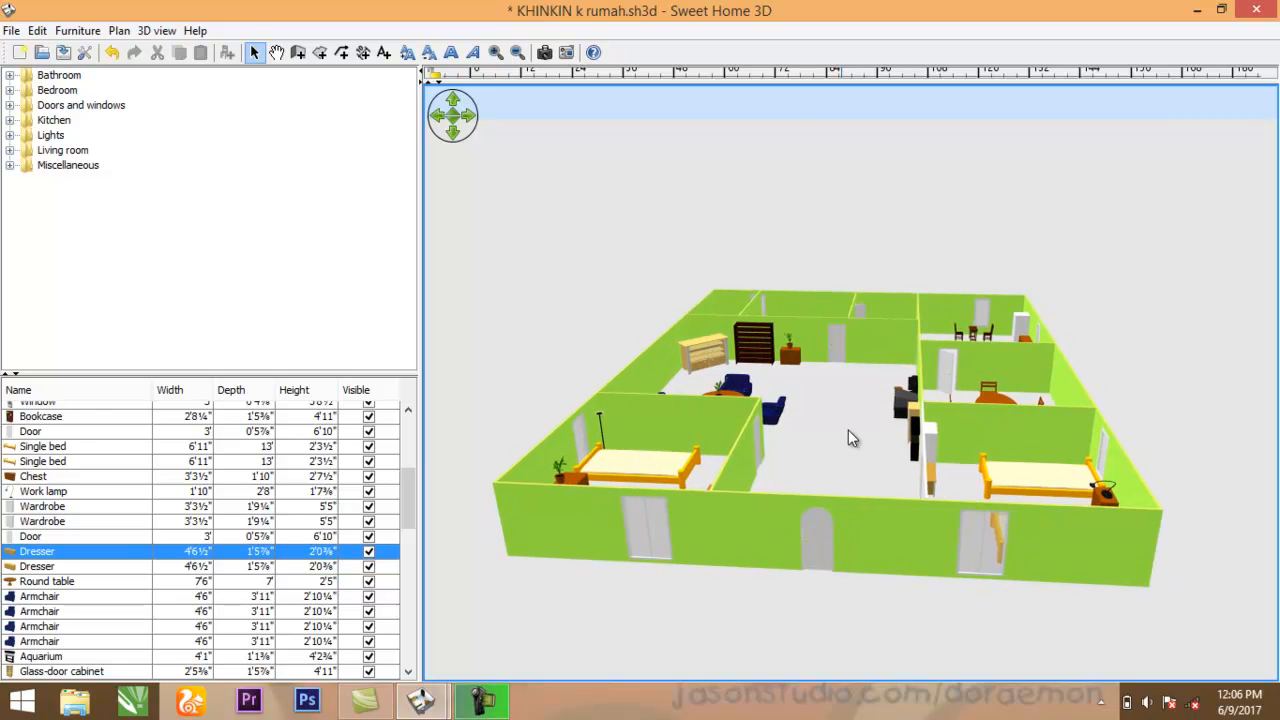
pyautogui.scroll(-2, 848, 434)
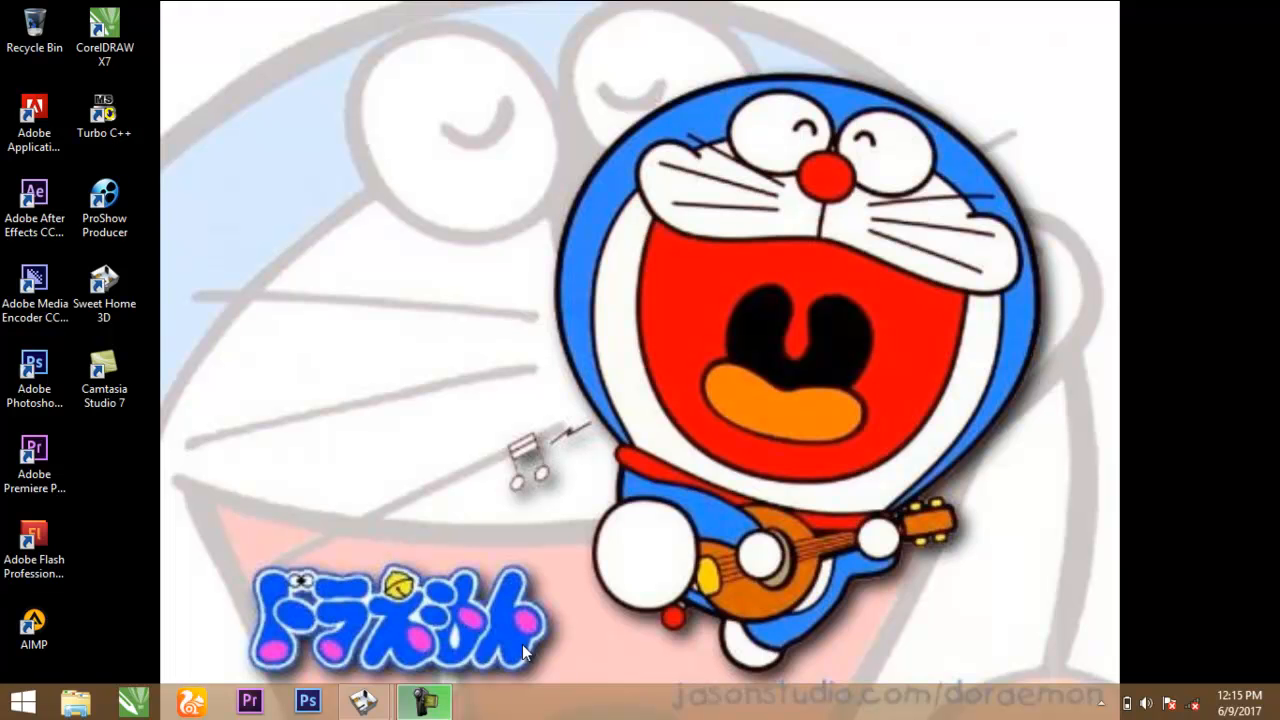
# Step: Switch to the other open Sweet Home 3D home, the yellow house, and inspect its exterior walls and windows from all sides
pyautogui.moveTo(357, 710)
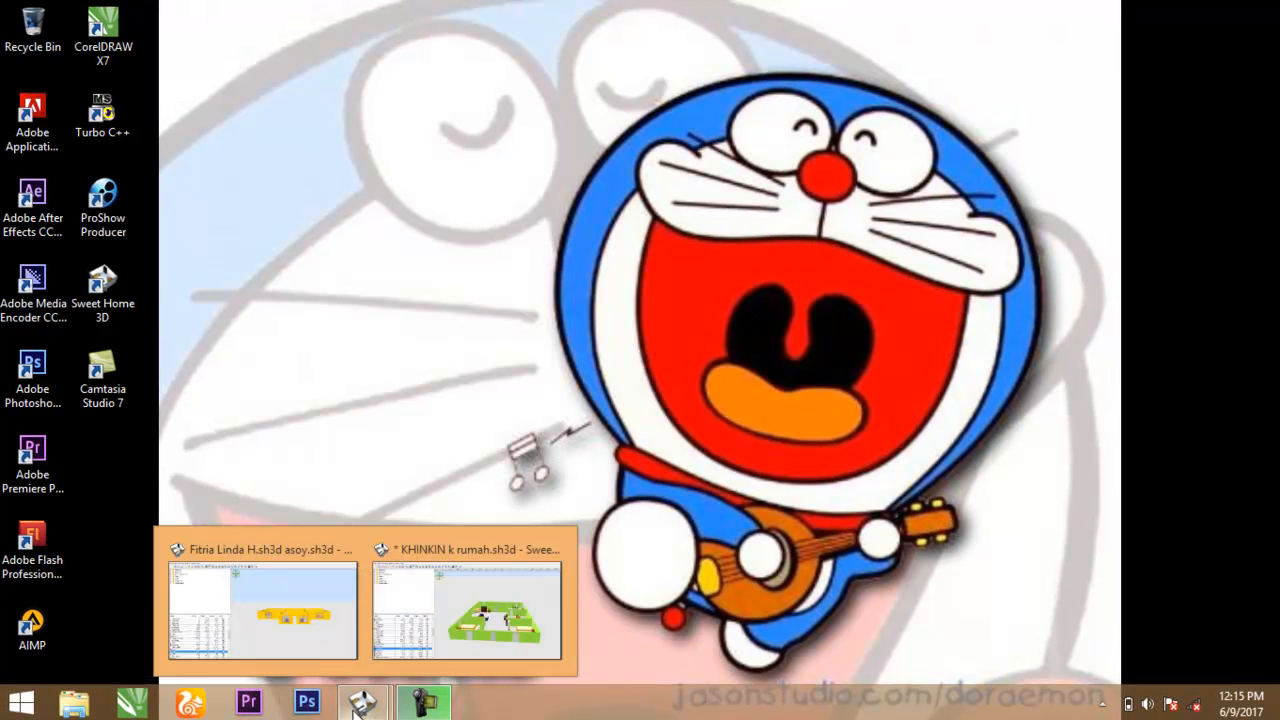
pyautogui.click(302, 625)
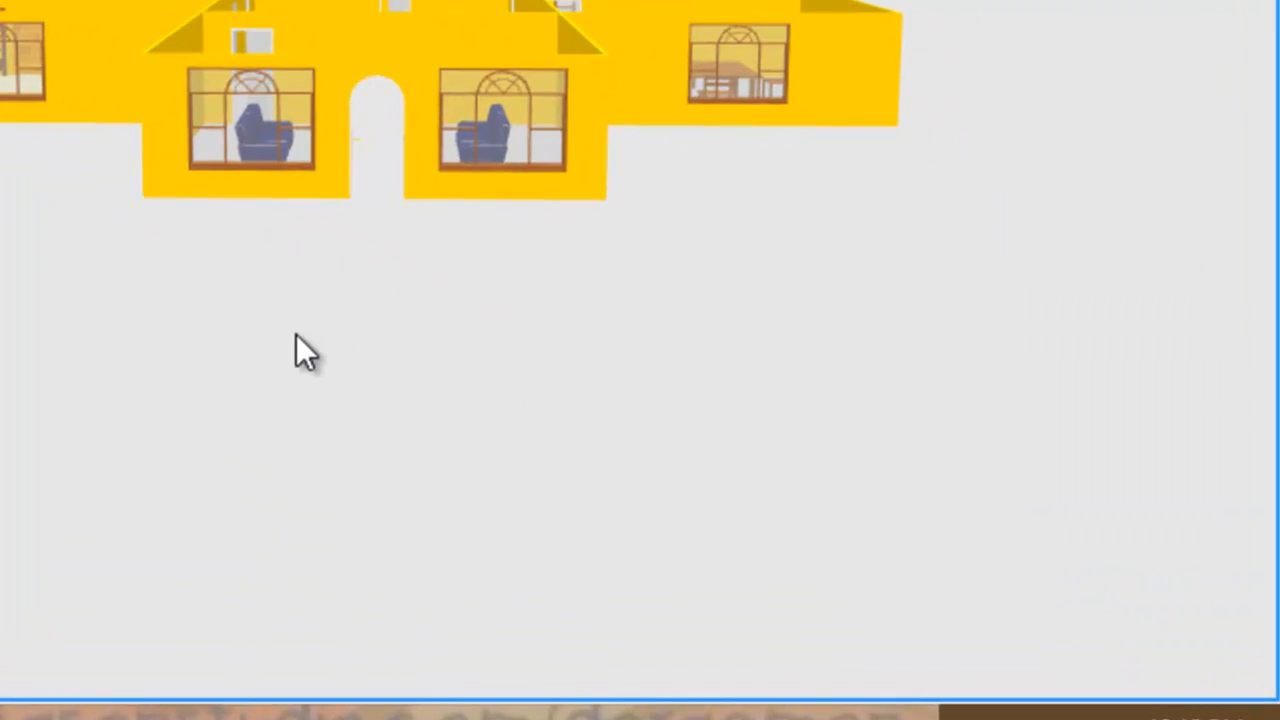
pyautogui.moveTo(296, 335); pyautogui.dragTo(464, 243)
pyautogui.moveTo(689, 190); pyautogui.dragTo(653, 195)
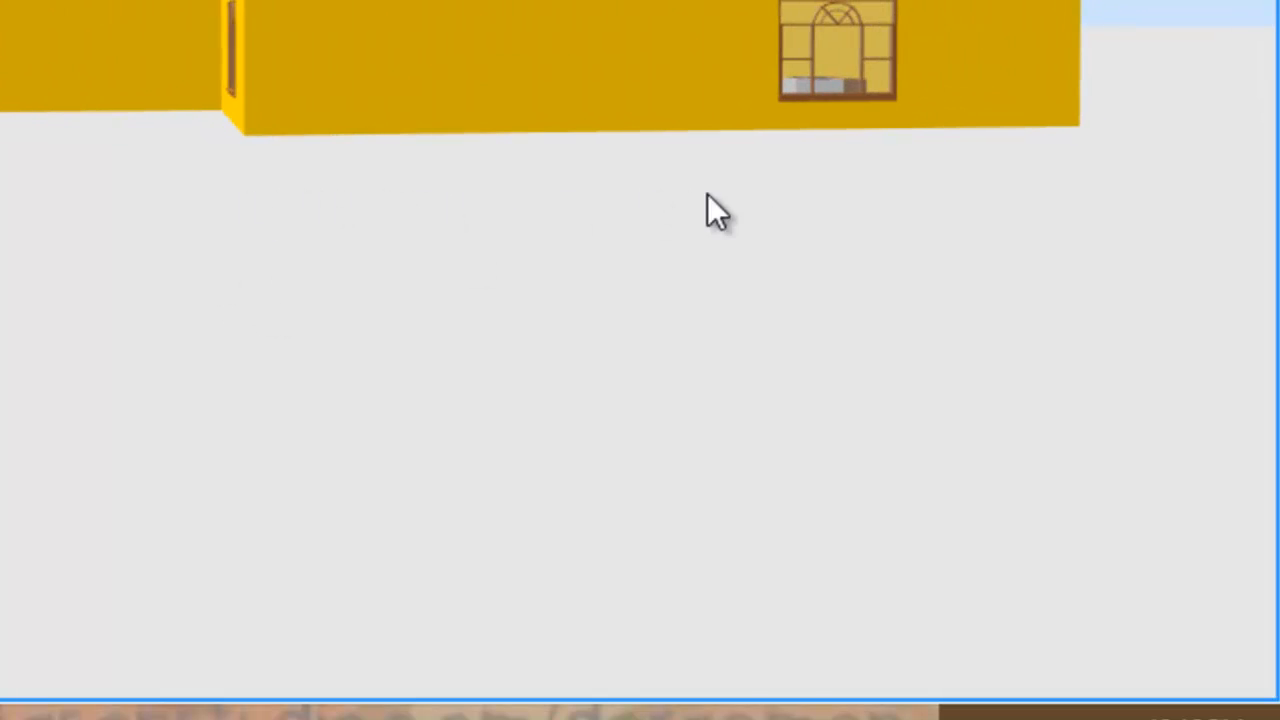
pyautogui.moveTo(813, 217); pyautogui.dragTo(277, 217)
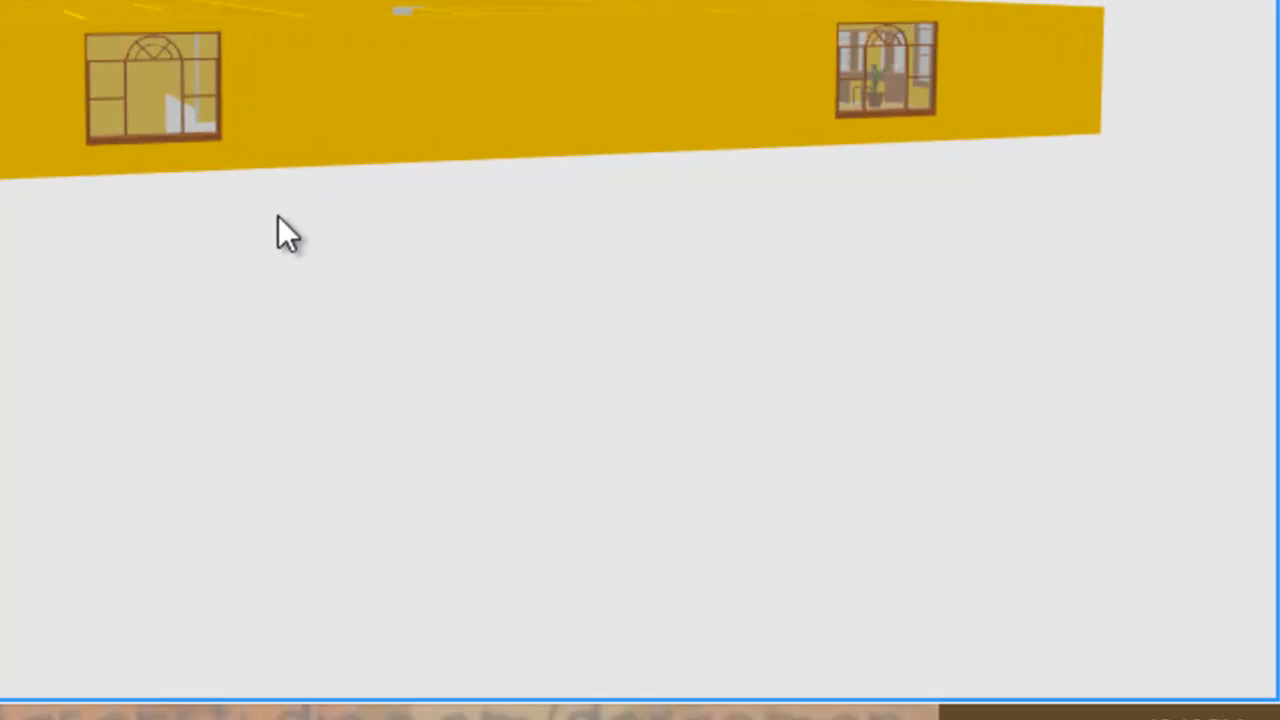
pyautogui.moveTo(820, 231); pyautogui.dragTo(646, 237)
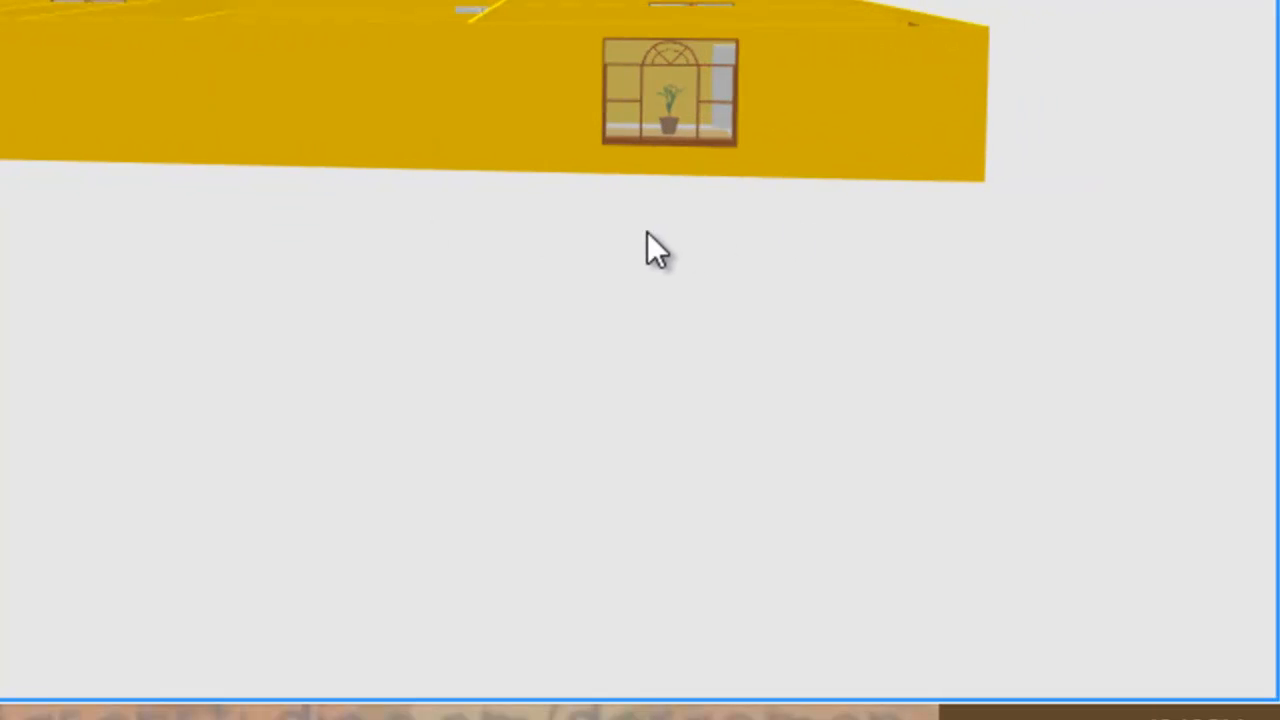
pyautogui.moveTo(848, 281); pyautogui.dragTo(377, 260)
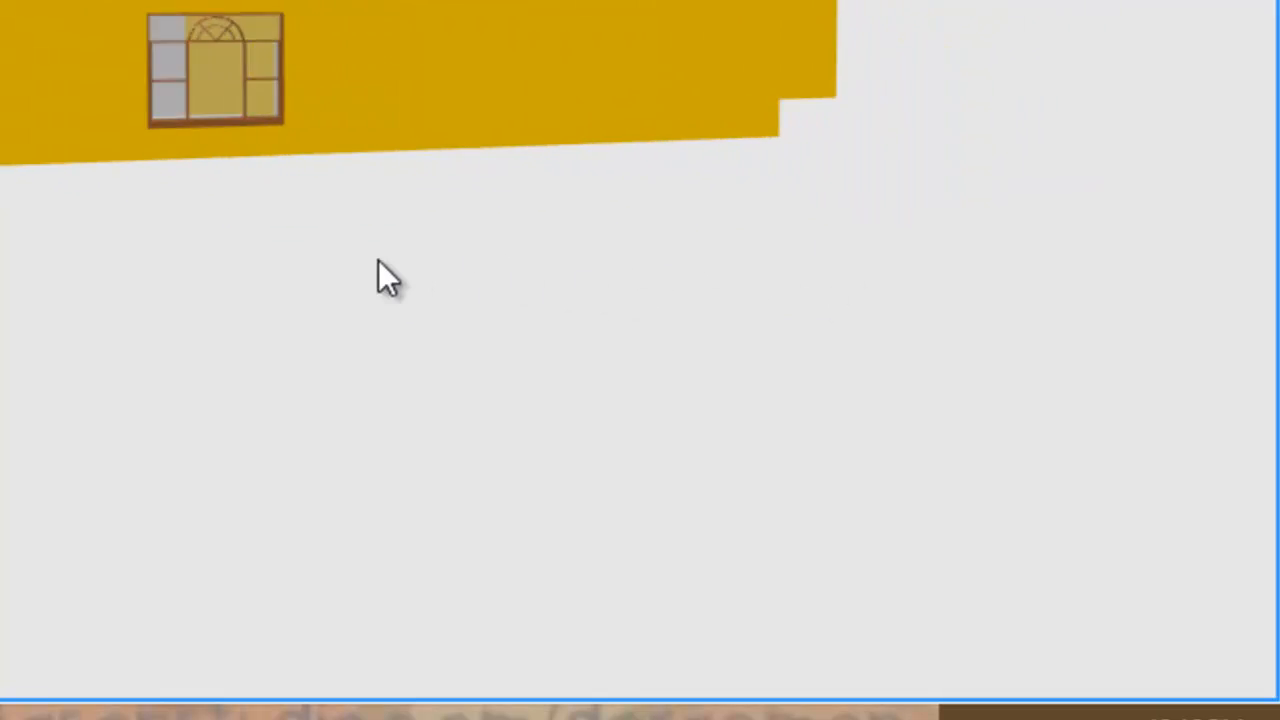
pyautogui.moveTo(791, 240); pyautogui.dragTo(340, 263)
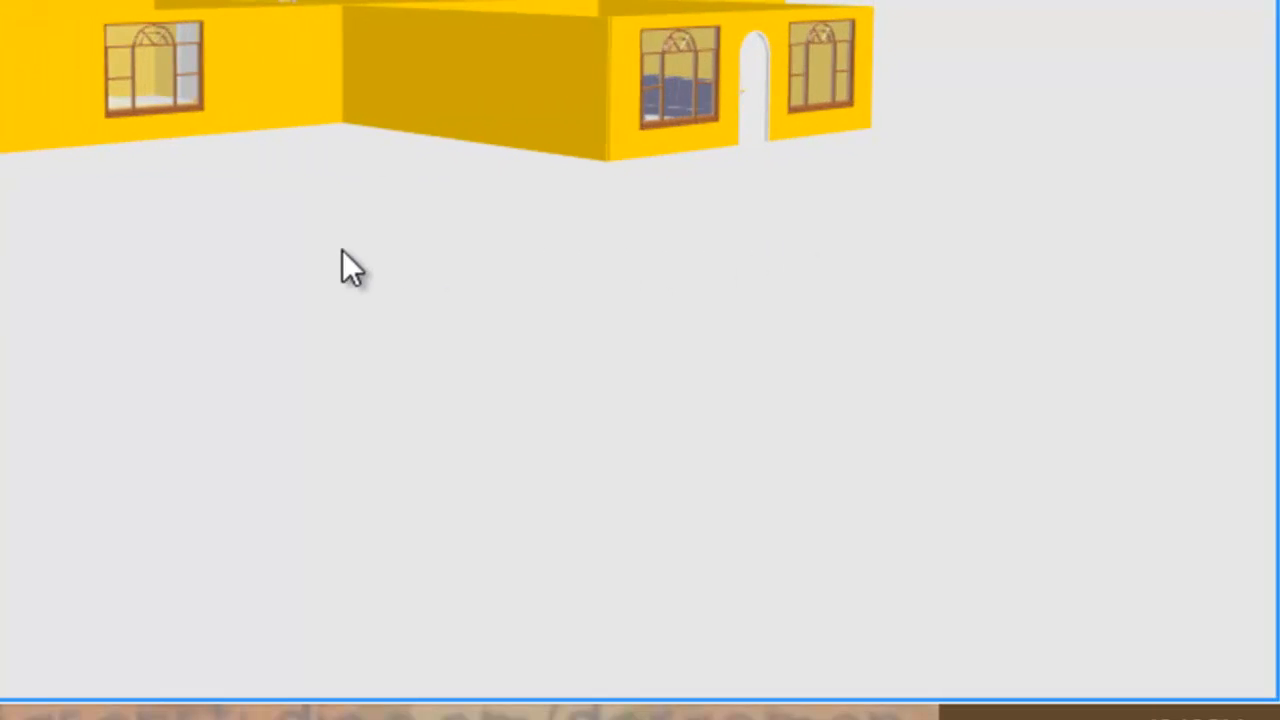
pyautogui.moveTo(930, 292); pyautogui.dragTo(631, 294)
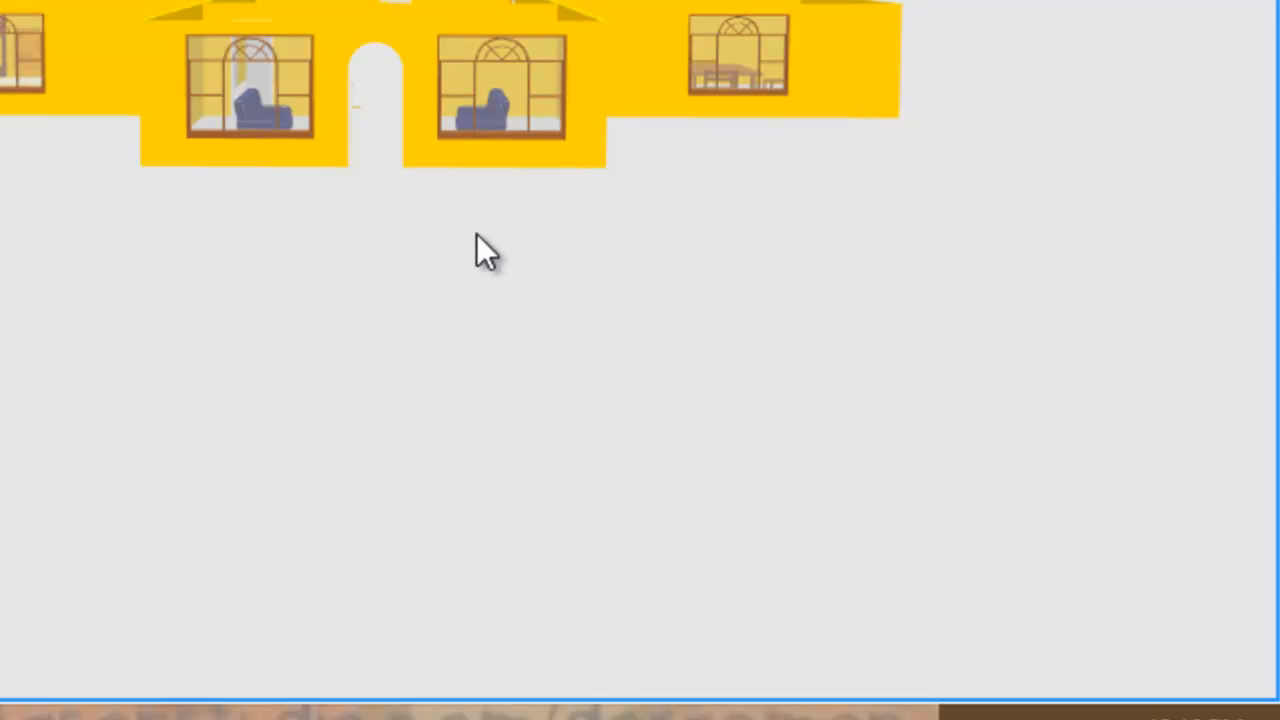
# Step: Look over the furnished layout of the yellow house from above, from its front side around to its bedroom side
pyautogui.moveTo(476, 225); pyautogui.dragTo(427, 502)
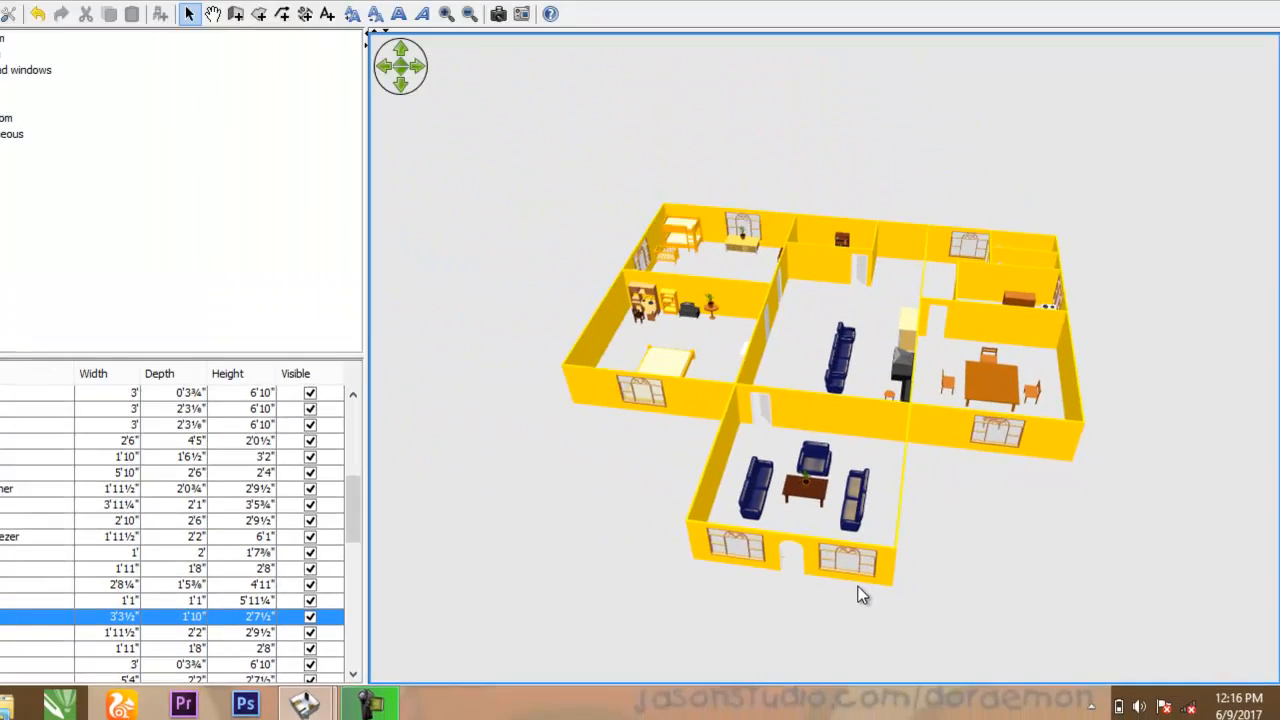
pyautogui.moveTo(862, 595); pyautogui.dragTo(934, 606)
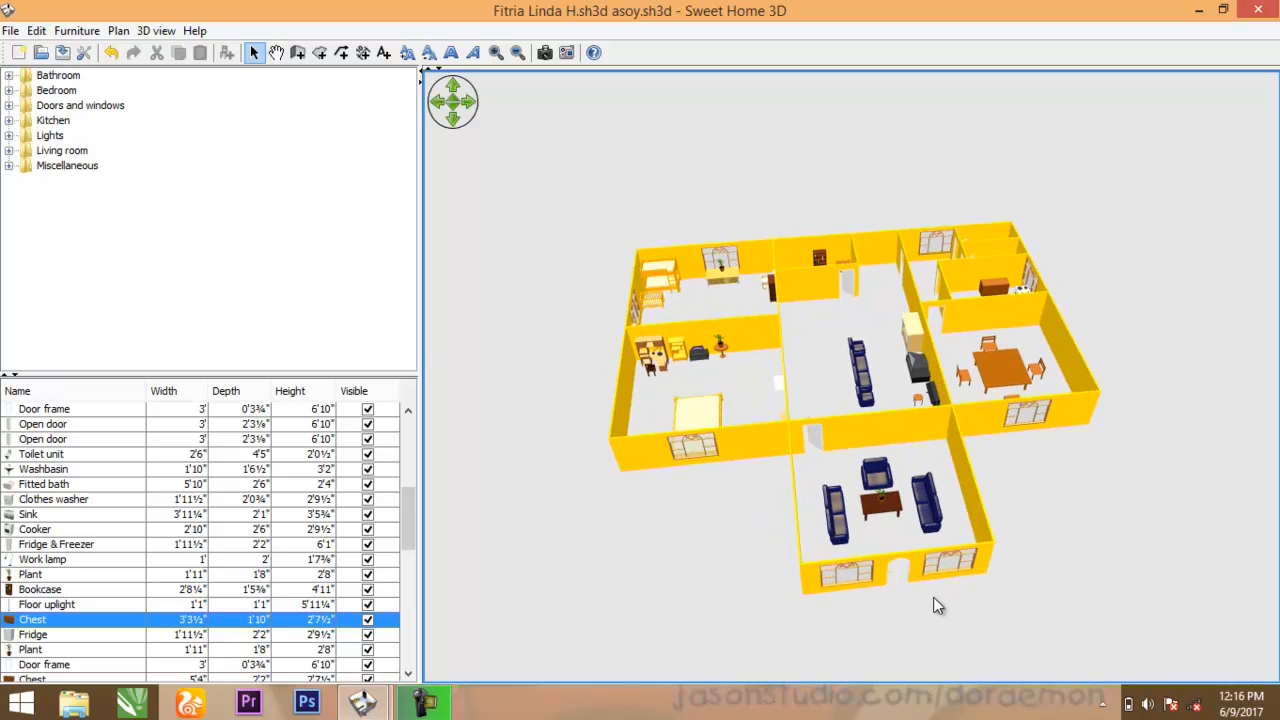
pyautogui.moveTo(888, 480); pyautogui.dragTo(1117, 498)
pyautogui.scroll(6, 845, 383)
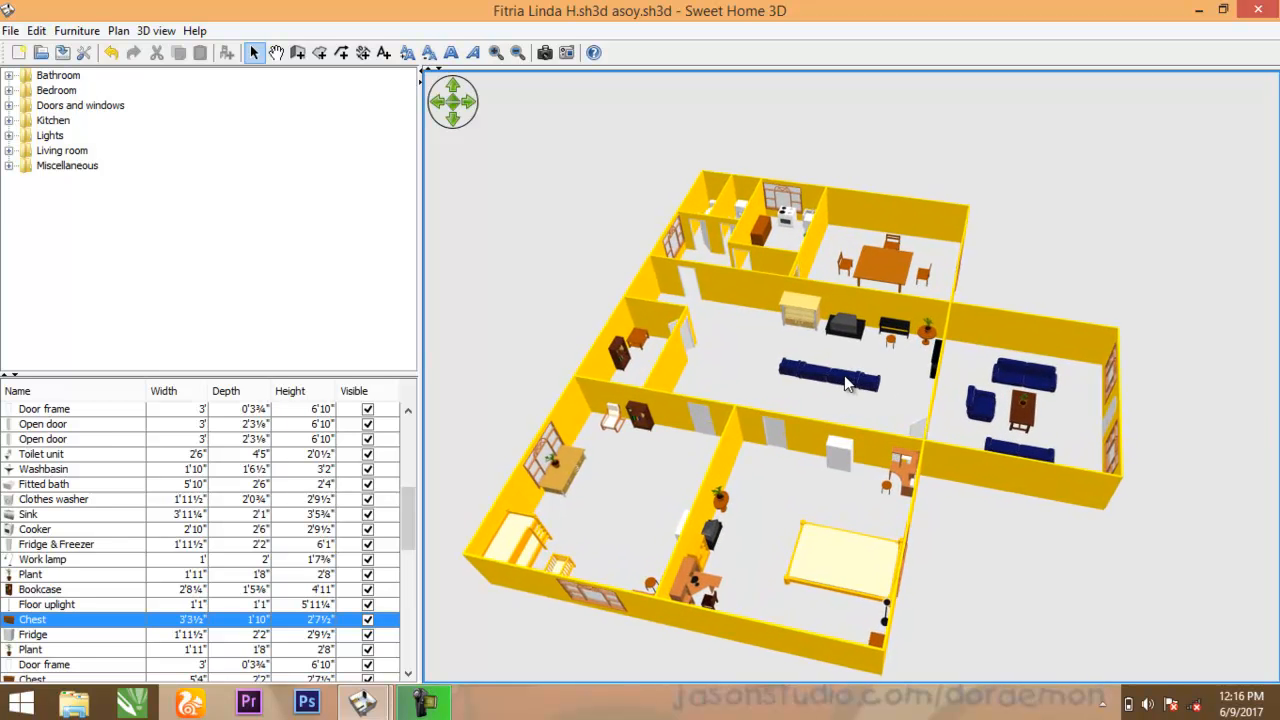
# Step: Examine the central family room with its long blue sofa and the front sitting room with its sofas and coffee table
pyautogui.scroll(5, 845, 383)
pyautogui.moveTo(845, 383); pyautogui.dragTo(920, 366)
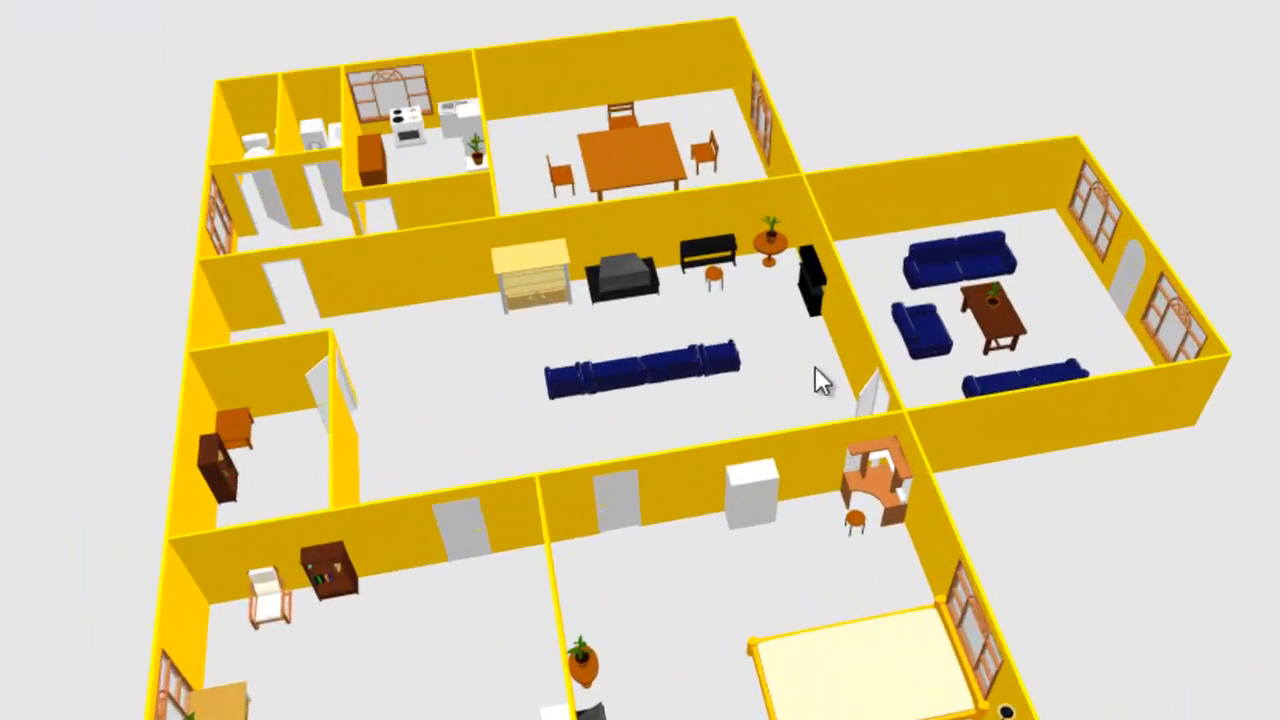
pyautogui.moveTo(815, 366); pyautogui.dragTo(581, 334)
pyautogui.moveTo(695, 376); pyautogui.dragTo(916, 460)
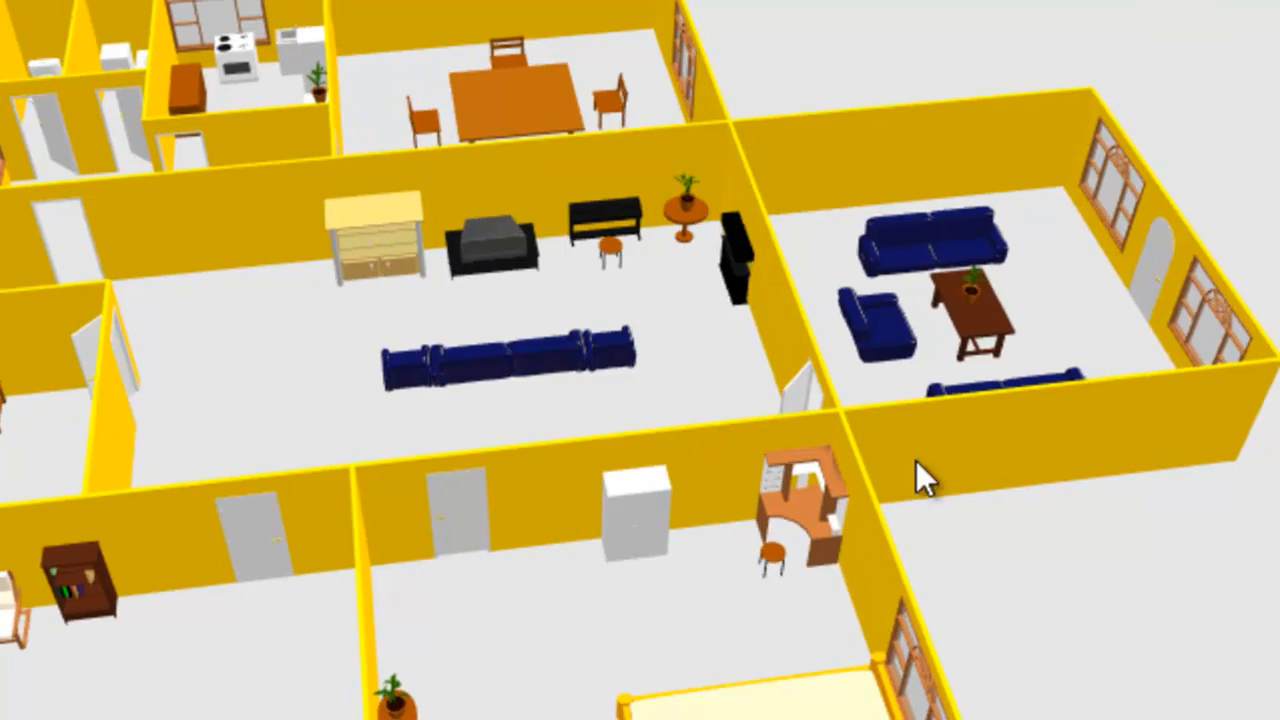
pyautogui.moveTo(740, 700); pyautogui.dragTo(653, 523)
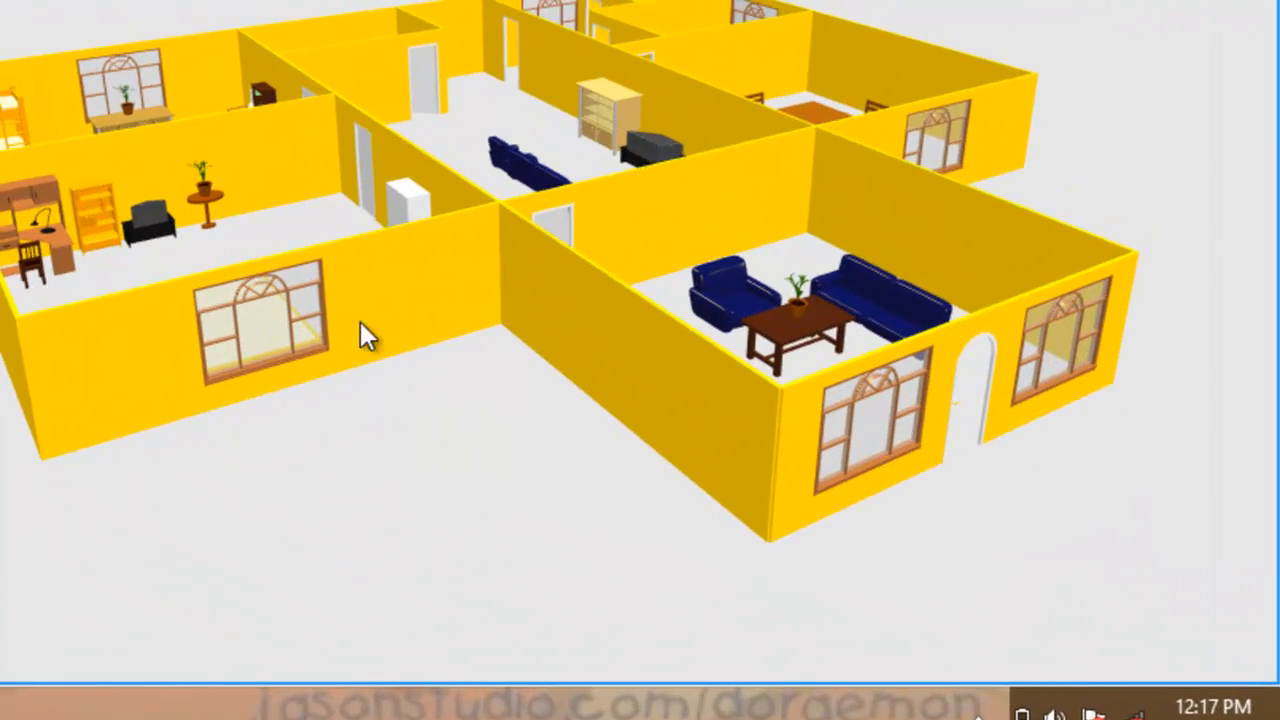
pyautogui.moveTo(360, 321); pyautogui.dragTo(179, 220)
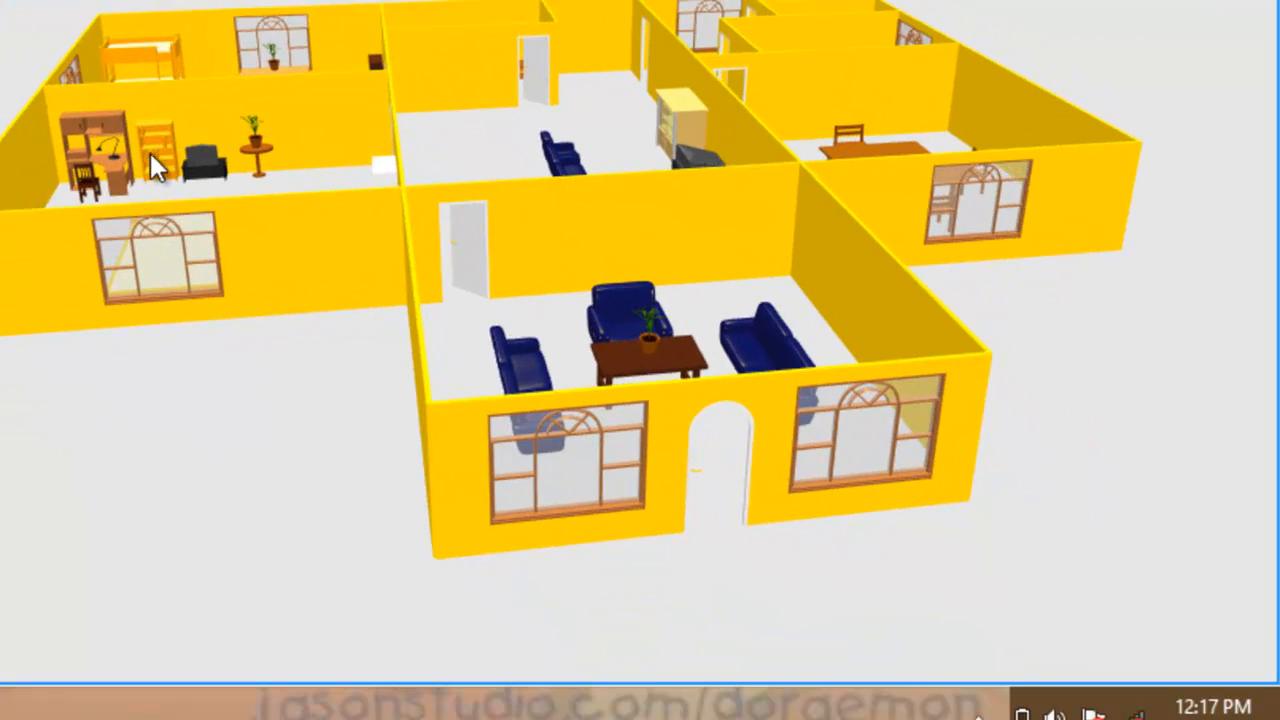
# Step: Examine the double-bed bedroom from above, including its wardrobe, corner dressing table and floor lamp
pyautogui.moveTo(157, 155); pyautogui.dragTo(761, 200)
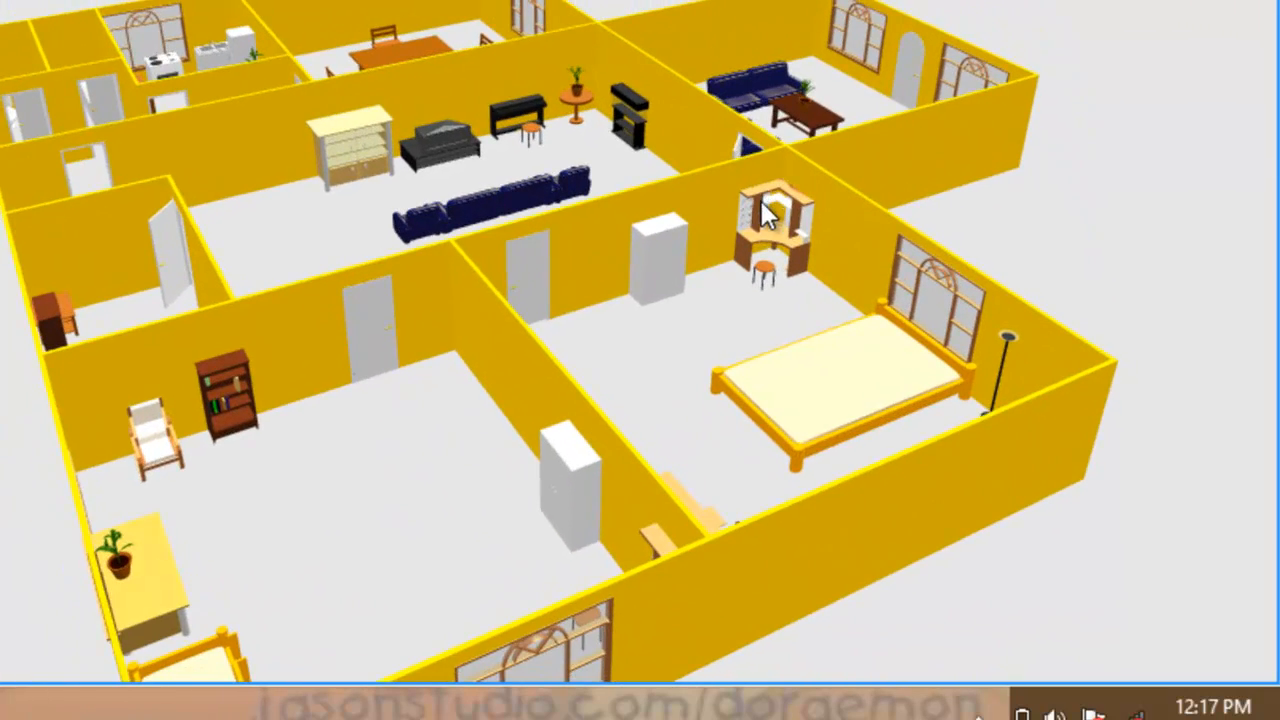
pyautogui.moveTo(834, 395); pyautogui.dragTo(504, 437)
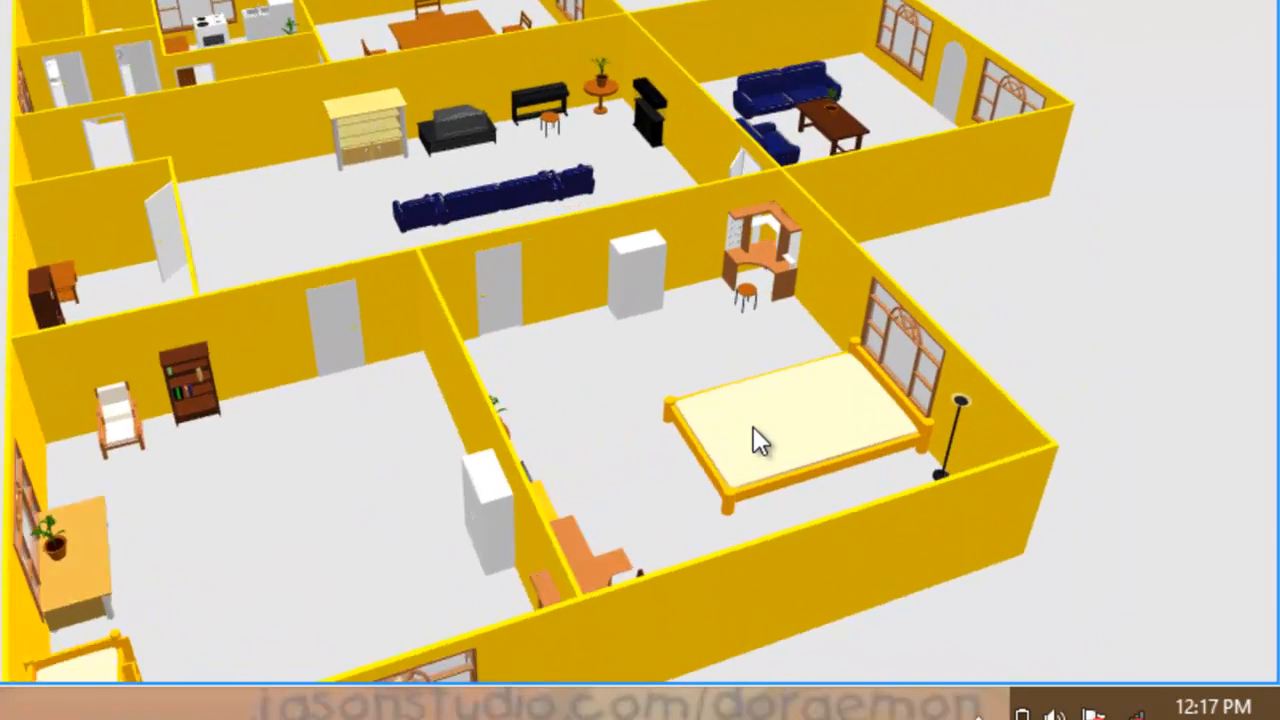
pyautogui.moveTo(761, 516); pyautogui.dragTo(670, 480)
pyautogui.moveTo(652, 390); pyautogui.dragTo(556, 427)
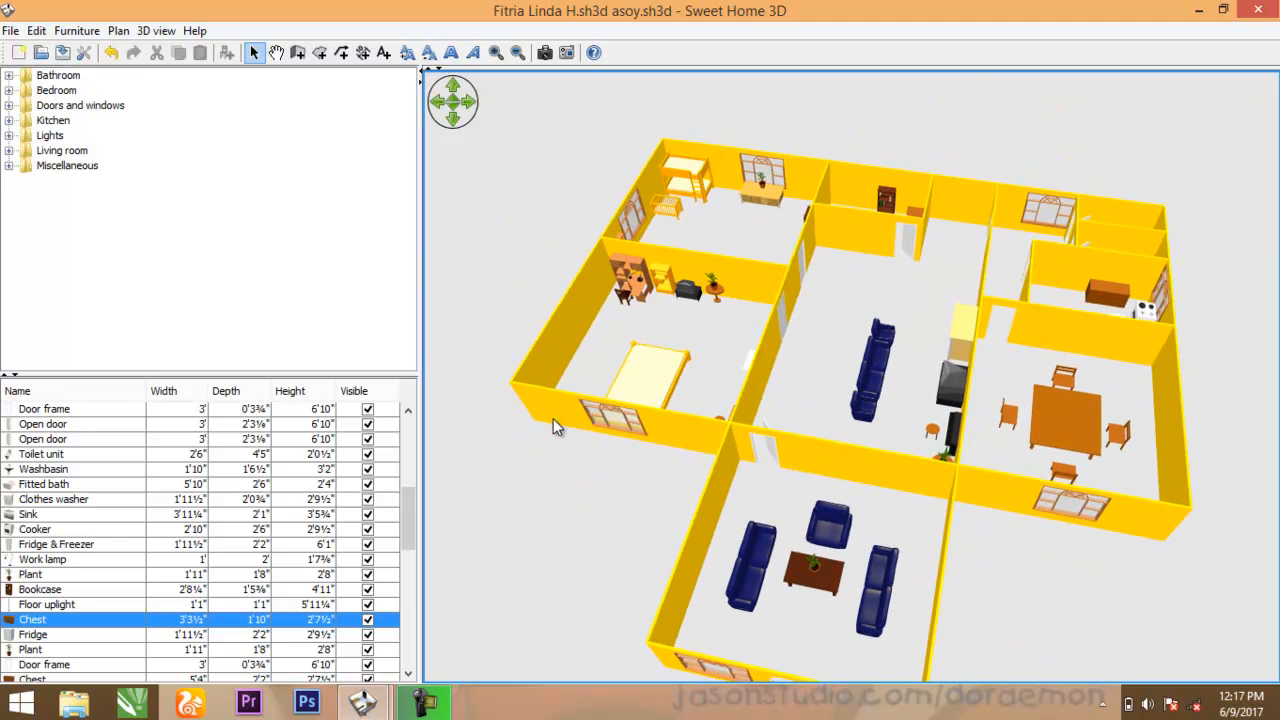
# Step: Examine both bedrooms more closely from opposite sides, covering the double bed, desk, bunk bed, cot and wardrobe
pyautogui.scroll(5, 629, 156)
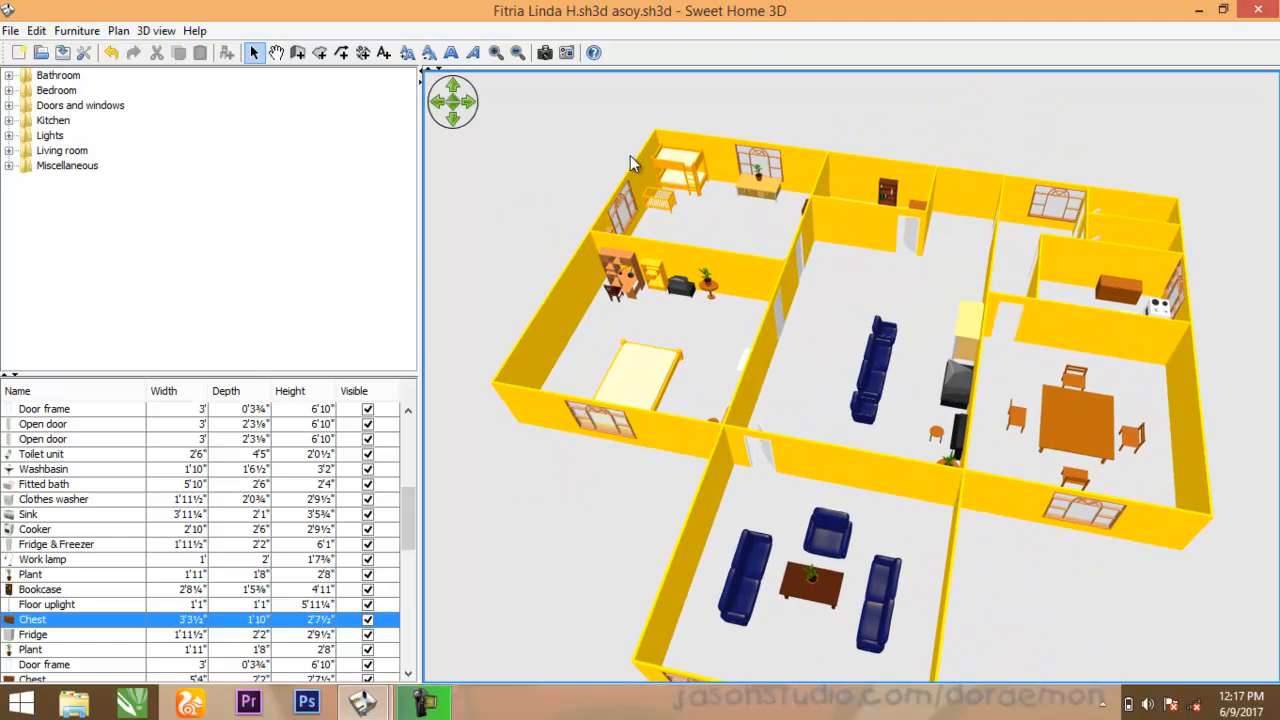
pyautogui.scroll(2, 630, 156)
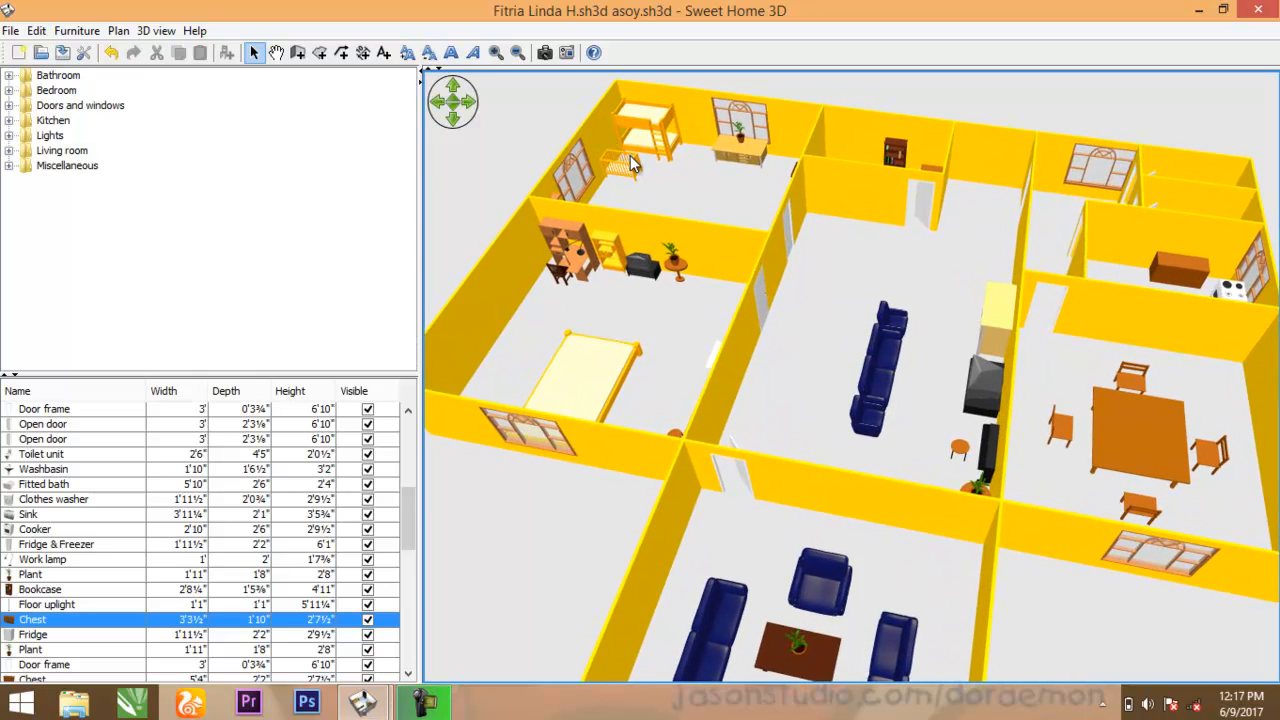
pyautogui.moveTo(623, 281)
pyautogui.mouseDown()
pyautogui.moveTo(589, 297)
pyautogui.moveTo(726, 314)
pyautogui.moveTo(623, 297)
pyautogui.mouseUp()
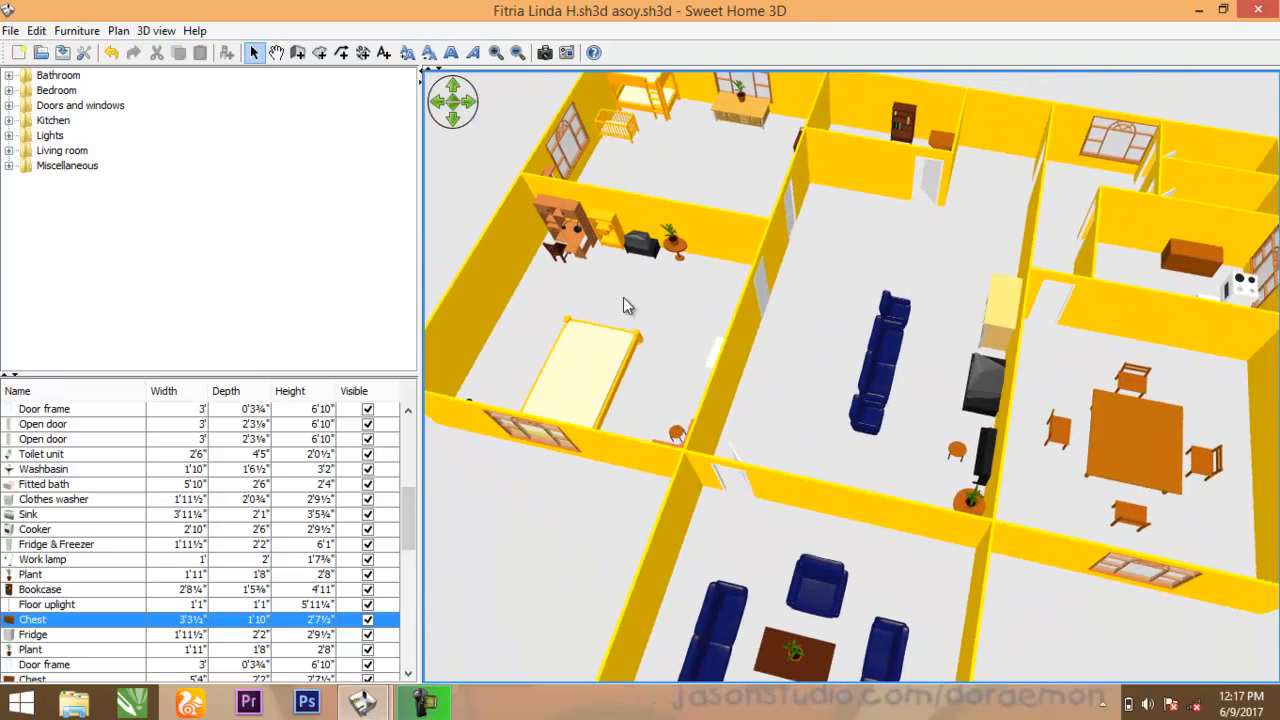
pyautogui.moveTo(914, 194); pyautogui.dragTo(662, 142)
pyautogui.moveTo(1155, 234); pyautogui.dragTo(1078, 290)
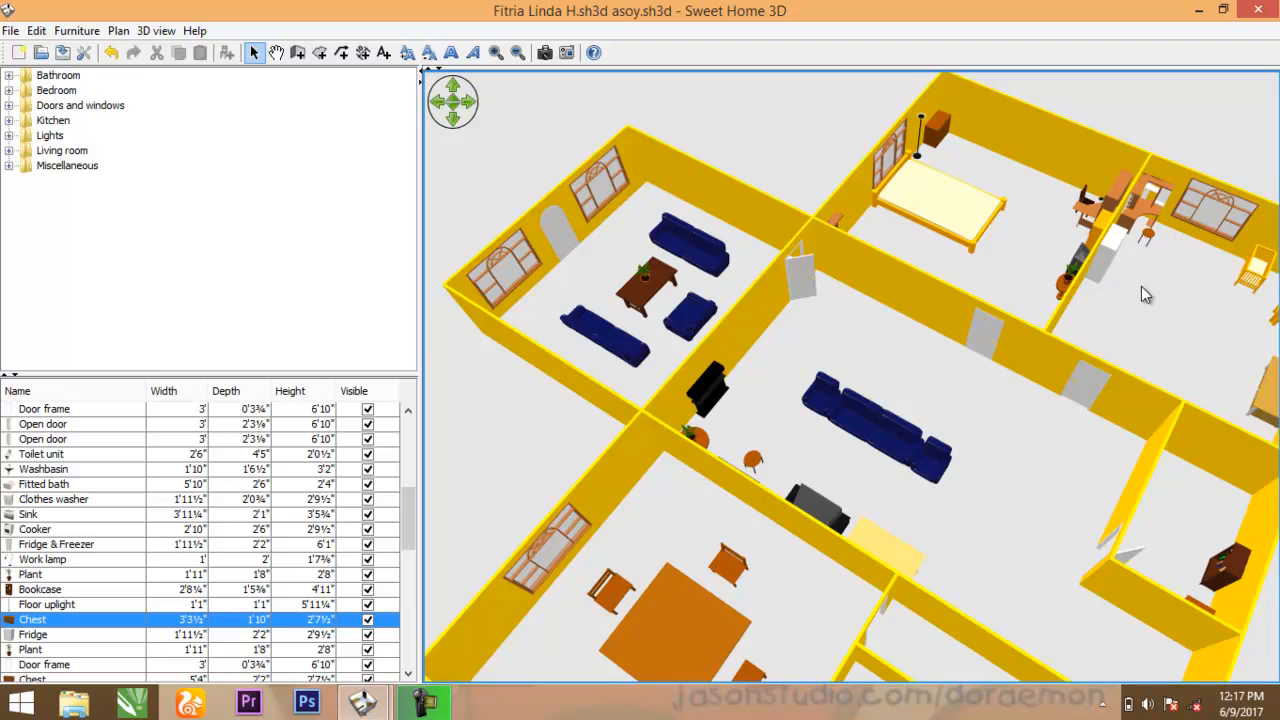
pyautogui.scroll(-2, 1141, 286)
pyautogui.moveTo(1226, 338); pyautogui.dragTo(1278, 270)
# Step: Examine the family room's cabinet, television and piano, and the small adjoining room with its bookcase, from above
pyautogui.moveTo(1061, 317); pyautogui.dragTo(920, 290)
pyautogui.moveTo(757, 290); pyautogui.dragTo(855, 282)
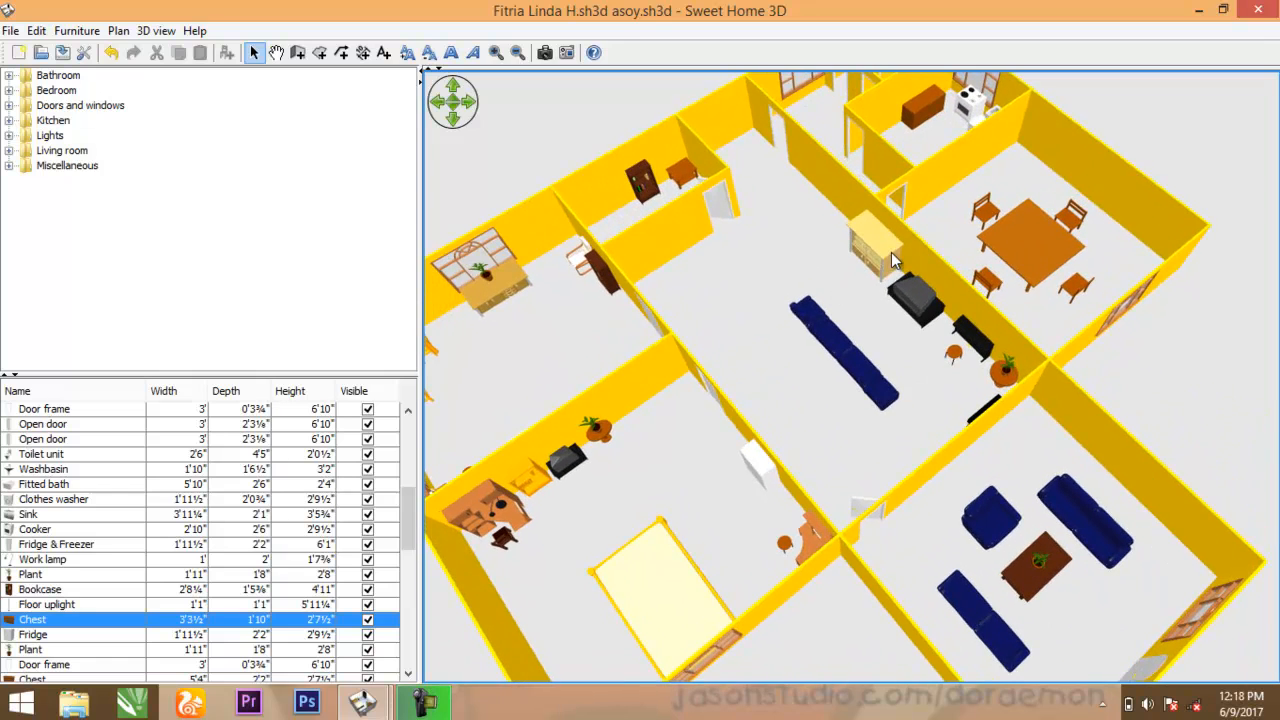
pyautogui.scroll(5, 893, 252)
pyautogui.moveTo(640, 239); pyautogui.dragTo(720, 285)
pyautogui.scroll(-1, 552, 281)
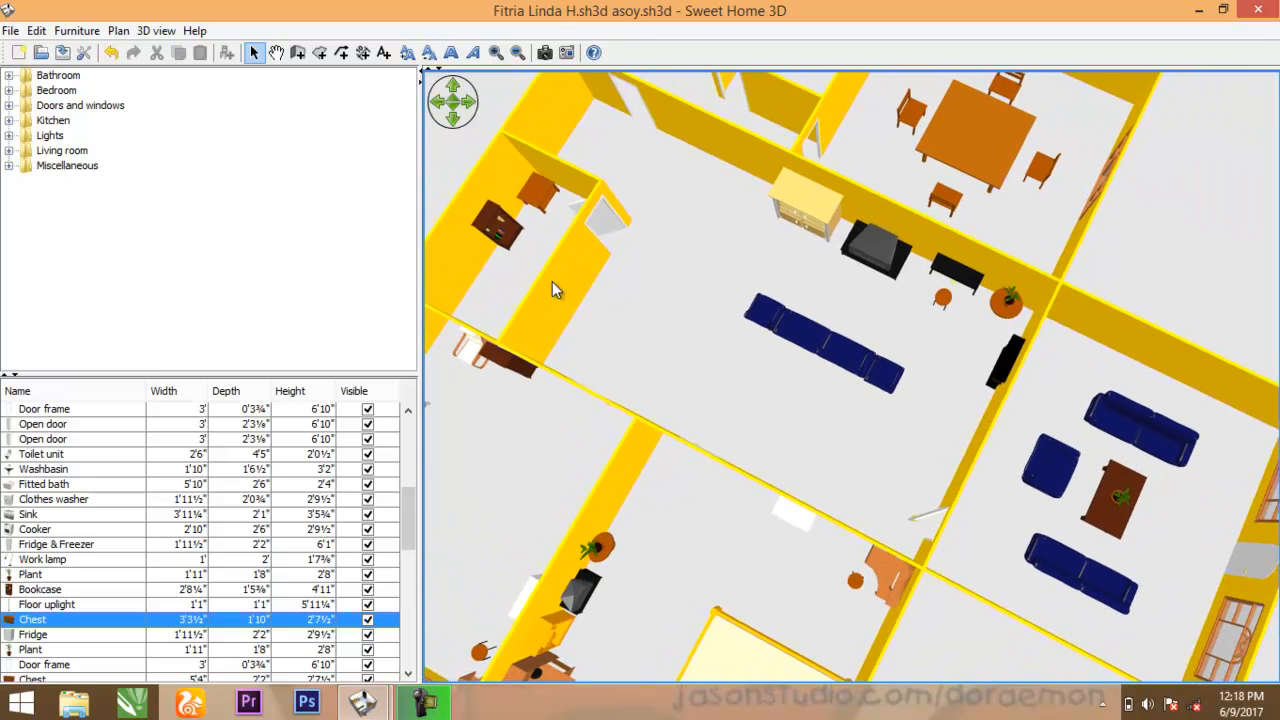
pyautogui.scroll(-2, 552, 281)
pyautogui.moveTo(552, 281); pyautogui.dragTo(888, 397)
pyautogui.moveTo(1138, 501); pyautogui.dragTo(997, 487)
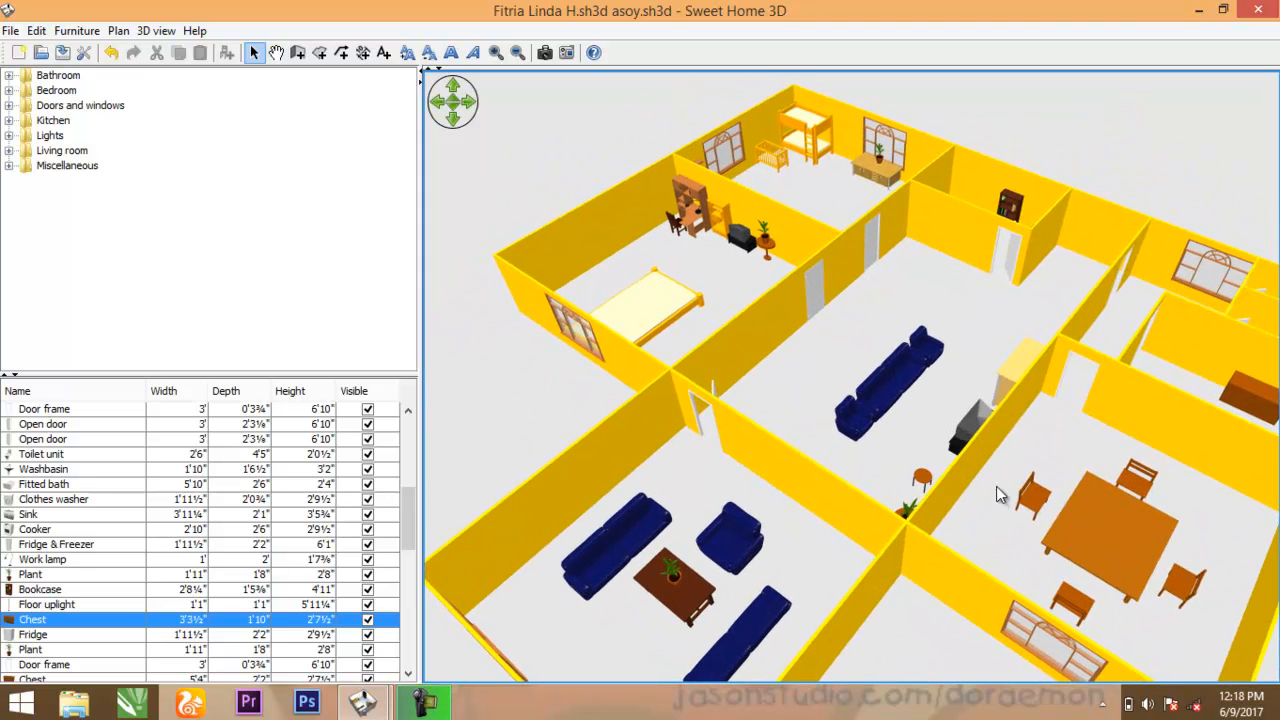
# Step: Survey the entire yellow house from farther away and turn it around to its bedroom side
pyautogui.scroll(-6, 991, 427)
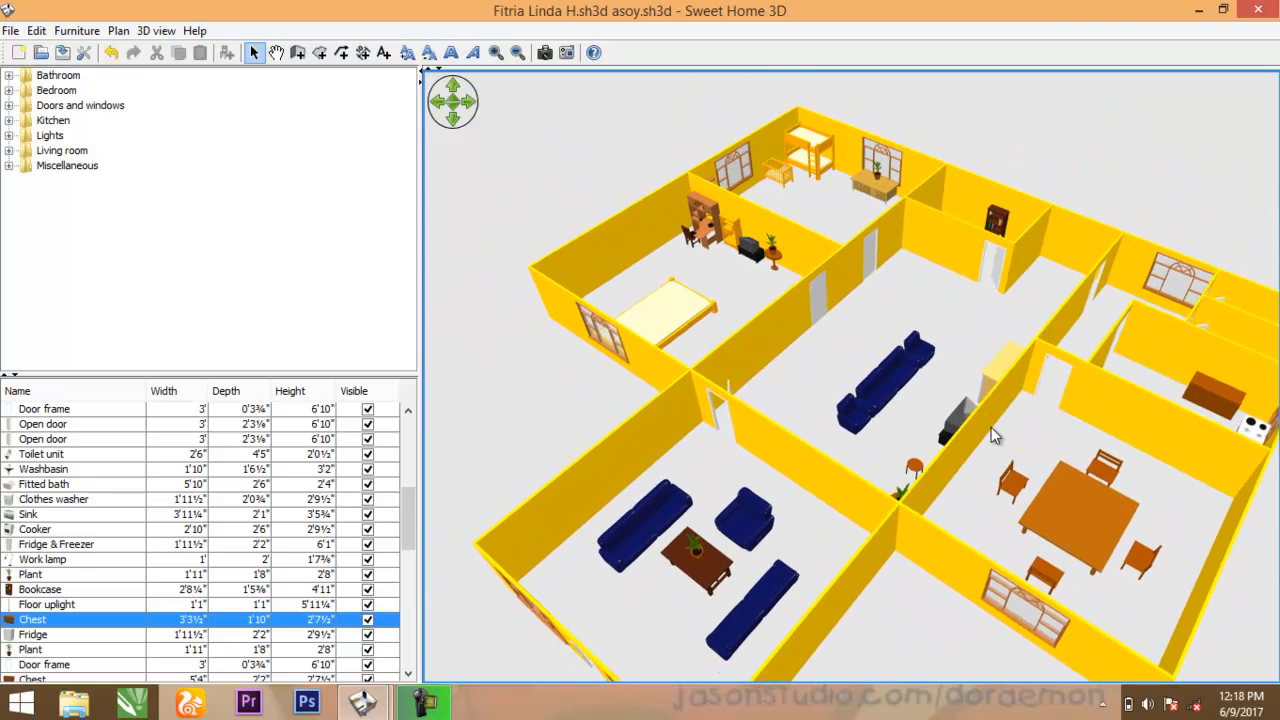
pyautogui.scroll(-5, 990, 426)
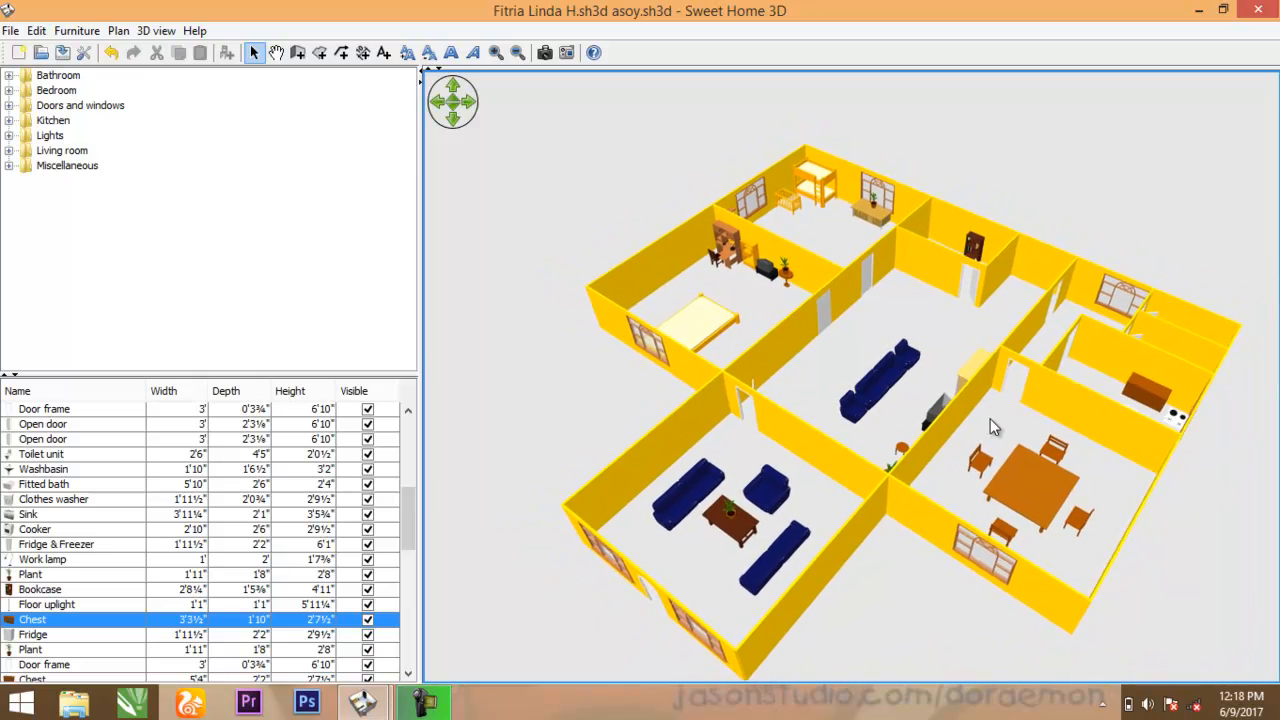
pyautogui.moveTo(1063, 475); pyautogui.dragTo(619, 367)
pyautogui.moveTo(884, 274); pyautogui.dragTo(783, 245)
# Step: Examine the rear passage with its open doors leading to the bathrooms and kitchen
pyautogui.scroll(5, 780, 245)
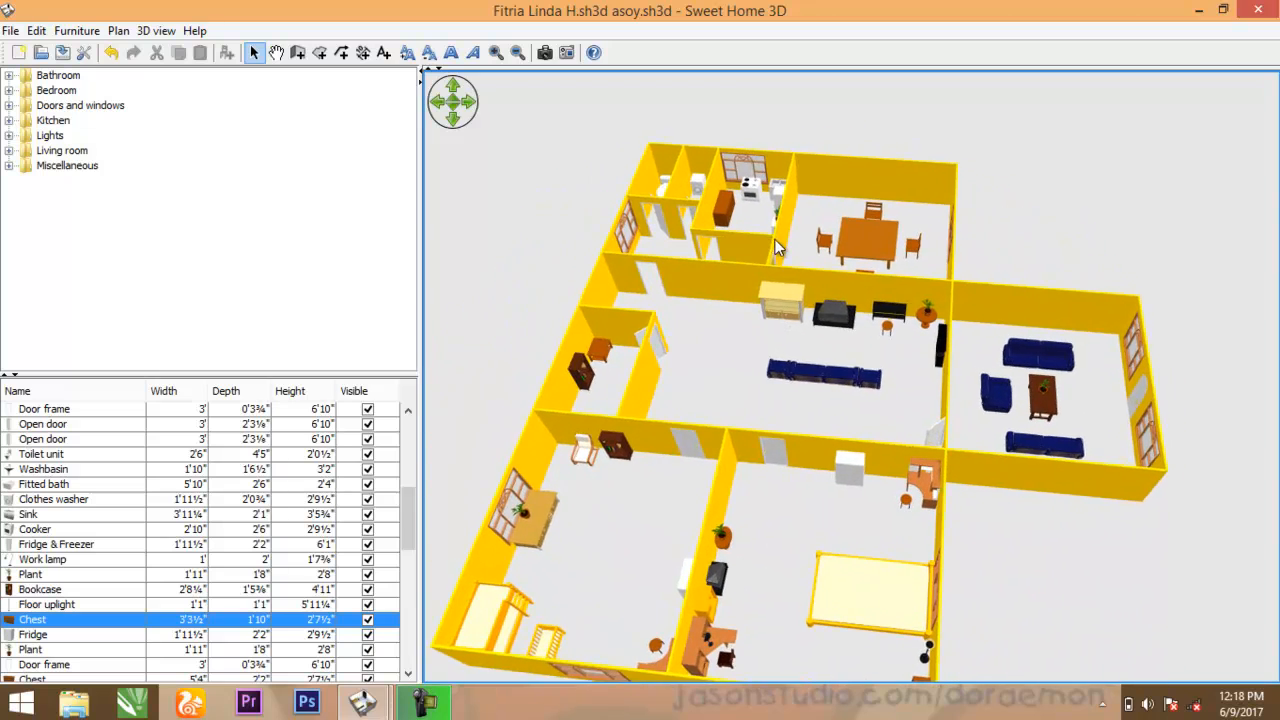
pyautogui.scroll(2, 730, 247)
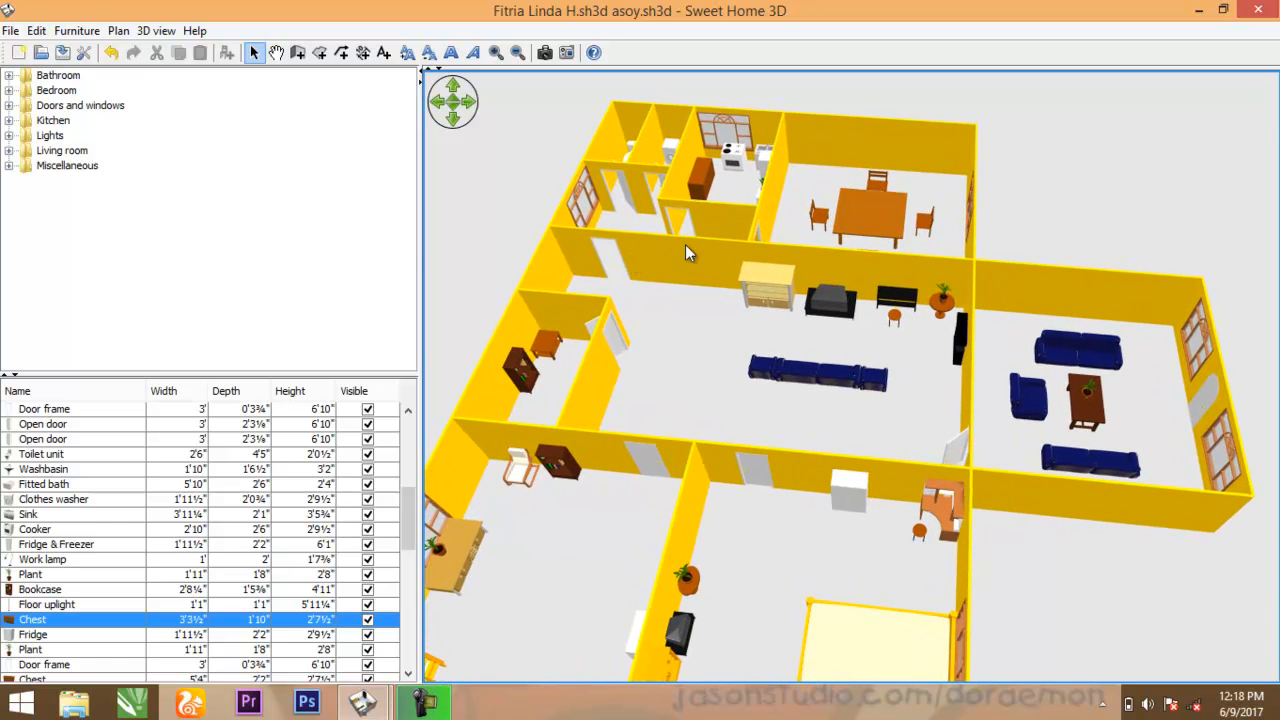
pyautogui.moveTo(712, 226); pyautogui.dragTo(823, 213)
pyautogui.moveTo(700, 257); pyautogui.dragTo(702, 267)
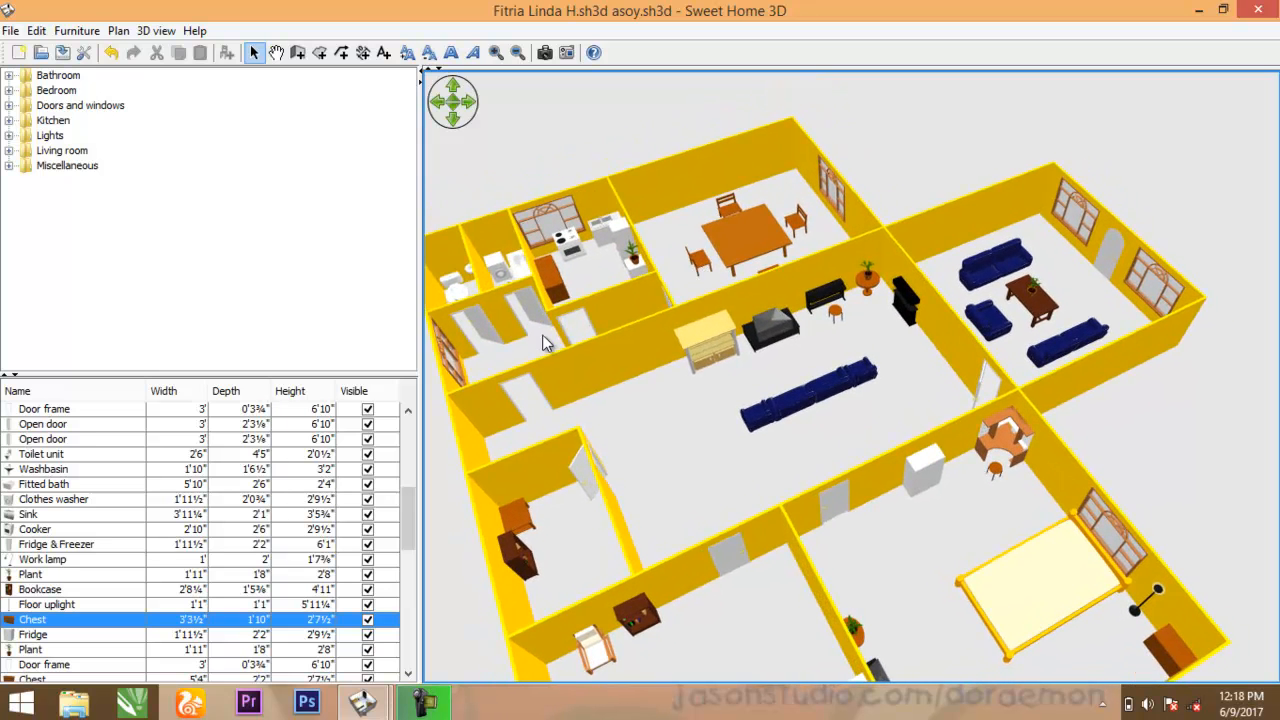
pyautogui.scroll(-5, 535, 336)
pyautogui.moveTo(621, 488); pyautogui.dragTo(589, 411)
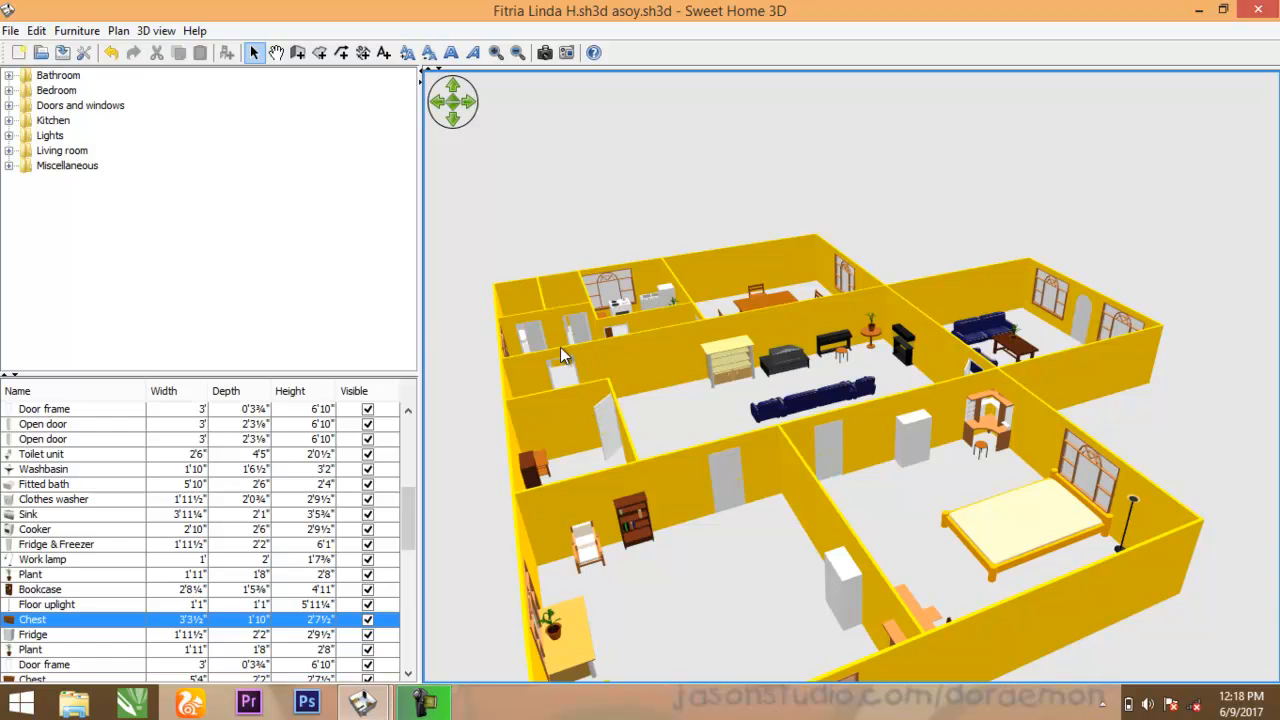
# Step: Inspect the toilet, bathroom, kitchen and neighbouring dining room of the yellow house closely from above
pyautogui.scroll(5, 536, 339)
pyautogui.moveTo(528, 376); pyautogui.dragTo(521, 409)
pyautogui.moveTo(770, 303); pyautogui.dragTo(730, 324)
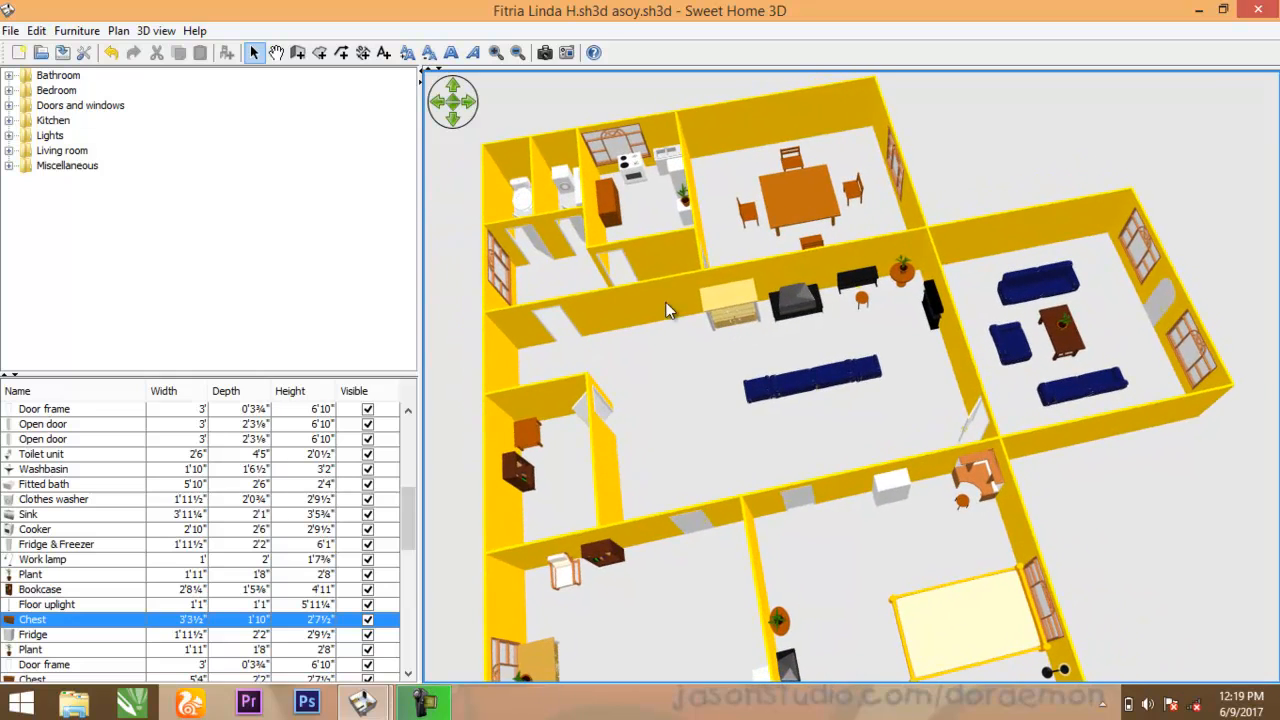
pyautogui.scroll(3, 580, 257)
pyautogui.moveTo(661, 195); pyautogui.dragTo(737, 171)
pyautogui.scroll(-1, 581, 278)
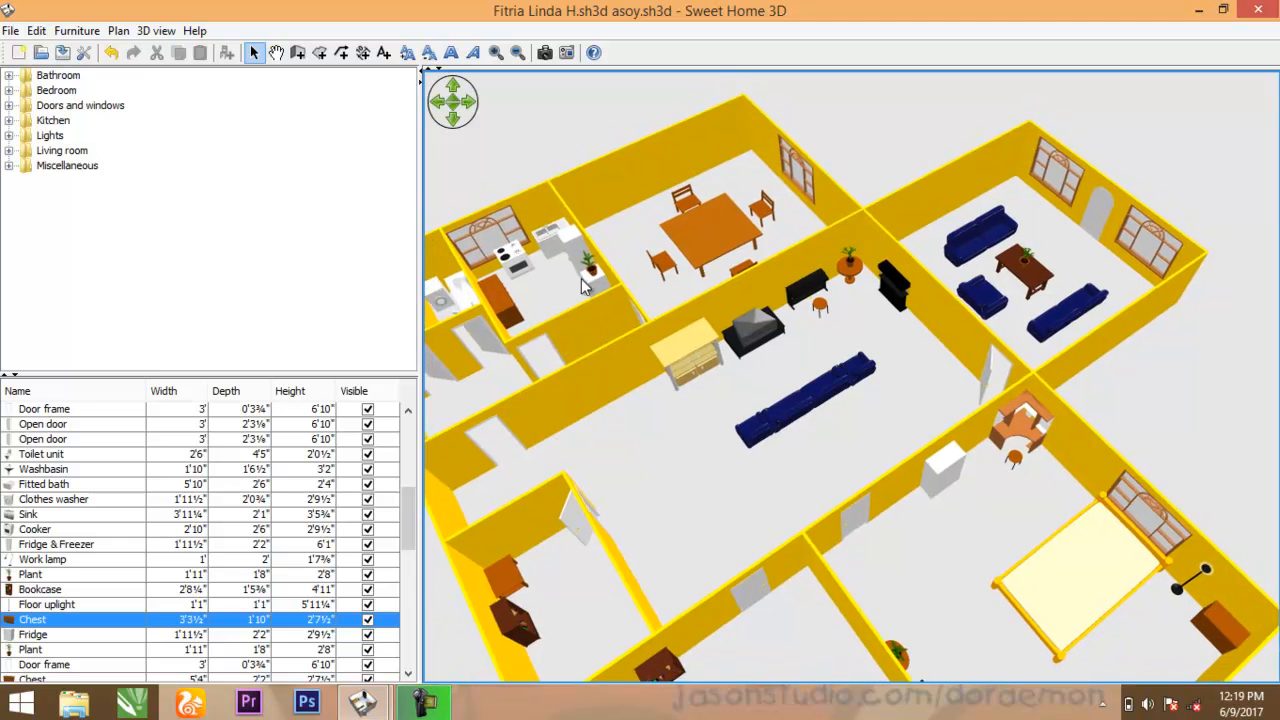
# Step: View the whole front facade of the yellow house from a distance at ground level
pyautogui.scroll(-3, 581, 278)
pyautogui.scroll(-2, 478, 412)
pyautogui.moveTo(452, 424); pyautogui.dragTo(795, 432)
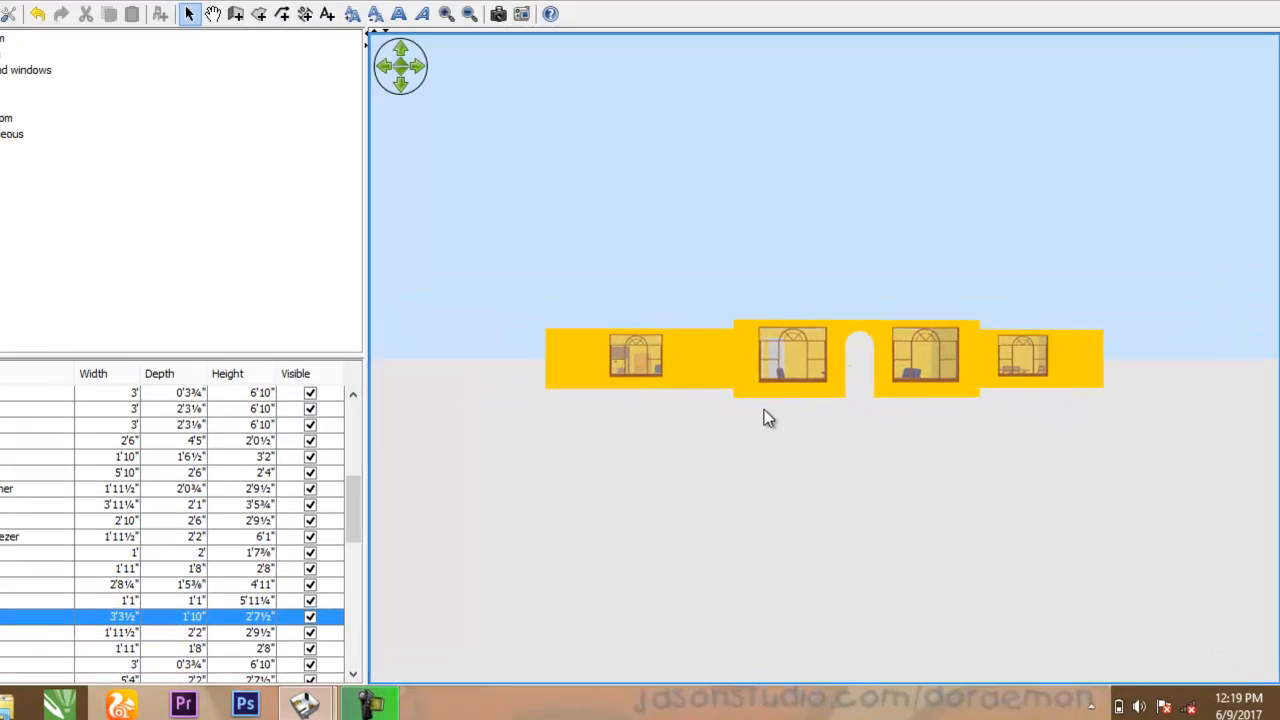